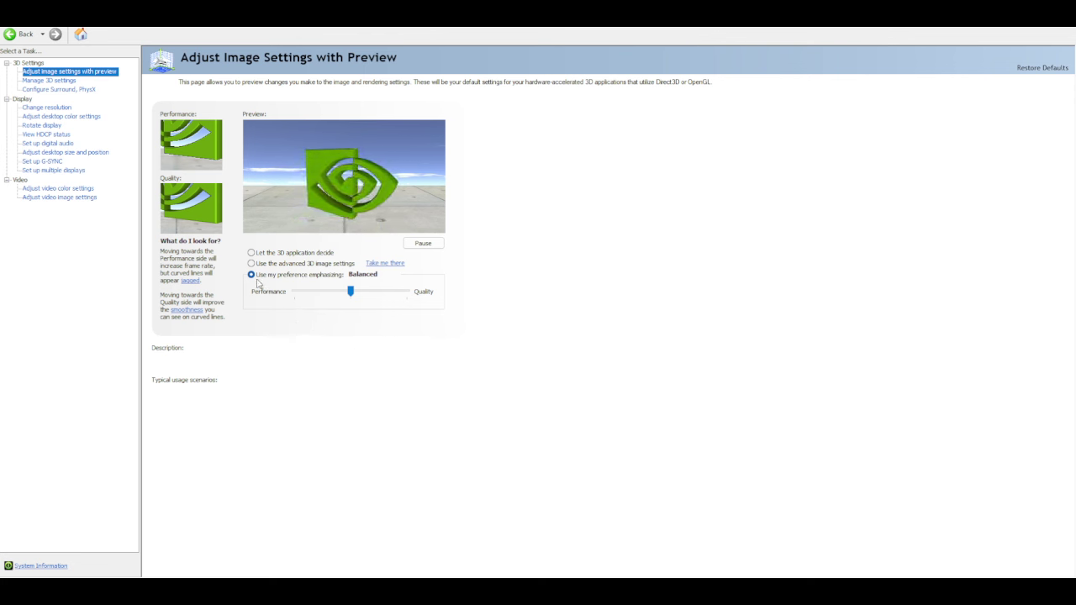
mouse_move(258, 283)
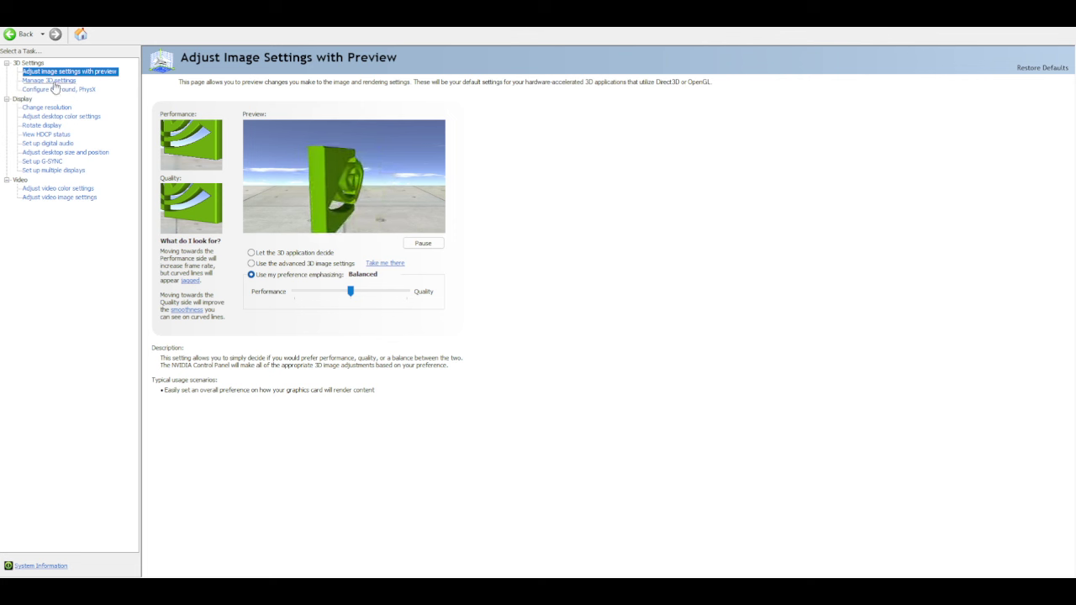
Show the global 3D settings list, with Background Application Max Frame Rate 60 FPS and 2x antialiasing
left_click(52, 81)
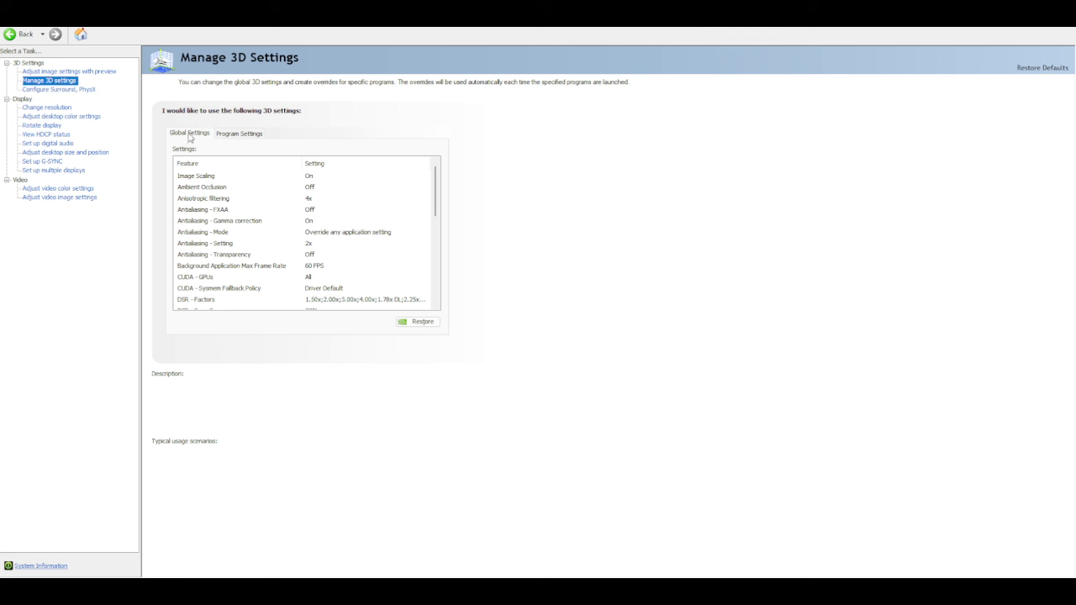
mouse_move(233, 184)
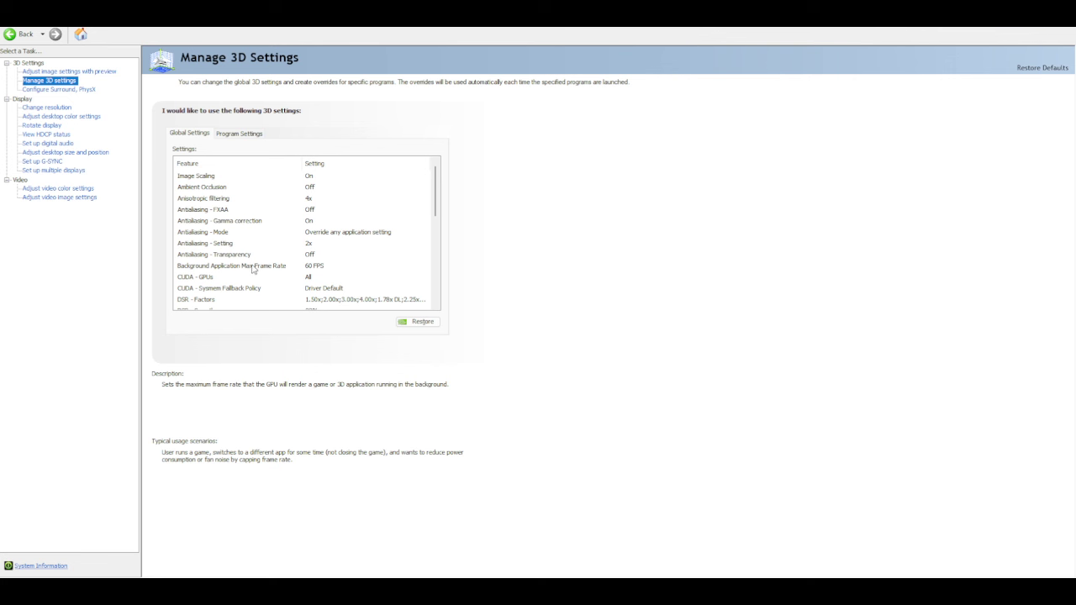
Scroll the global list and select DSR - Factors, set to 1.50x–4.00x plus 1.78x and 2.25x DL
scroll(252, 269, "down", 3)
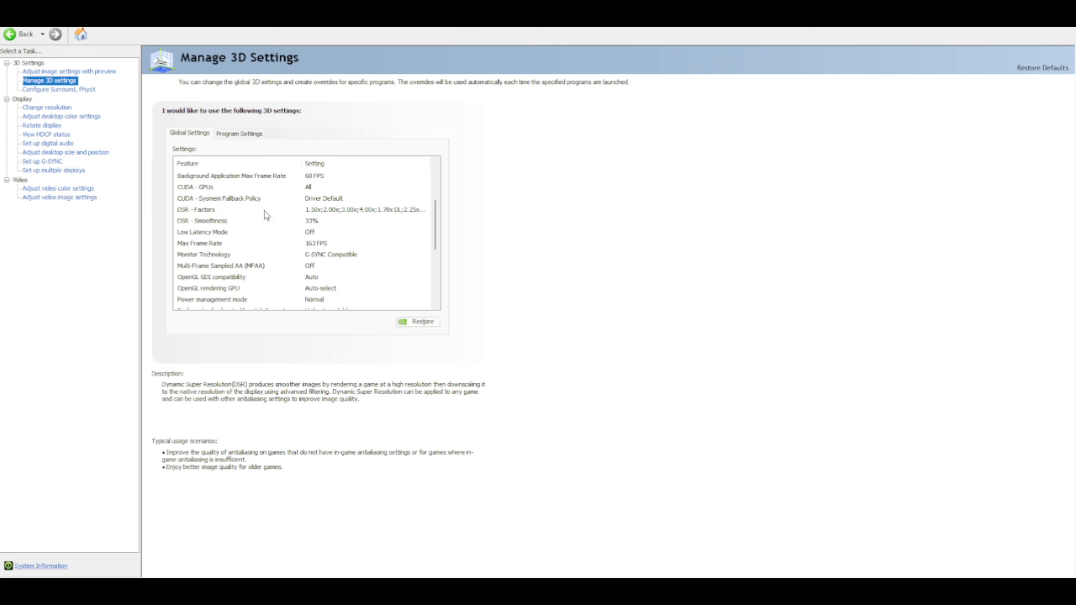
left_click(264, 212)
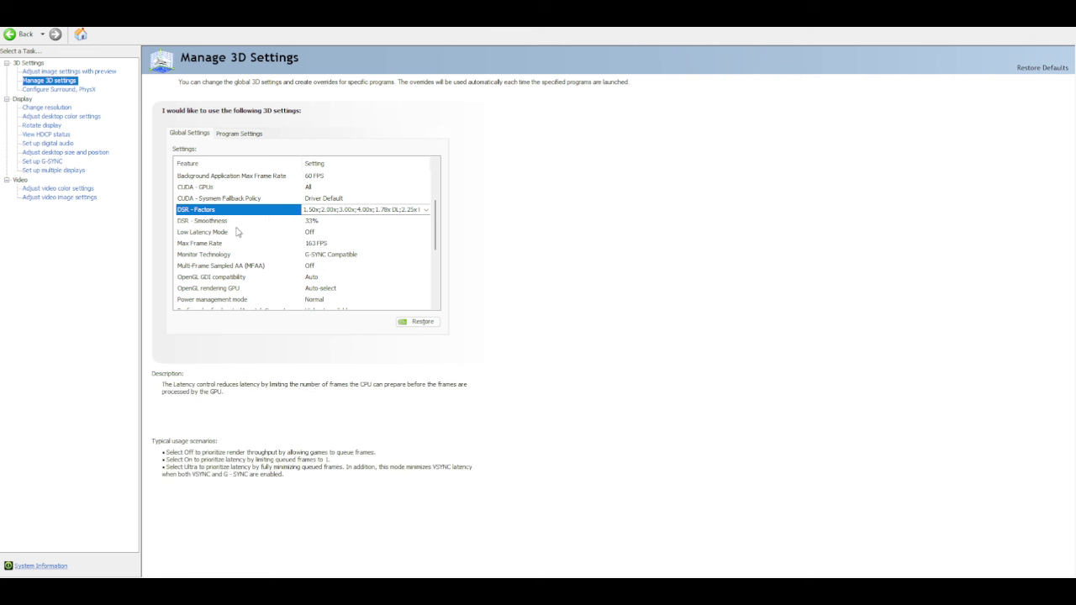
Step from DSR - Smoothness to the Low Latency Mode row, leaving it Off
left_click(231, 223)
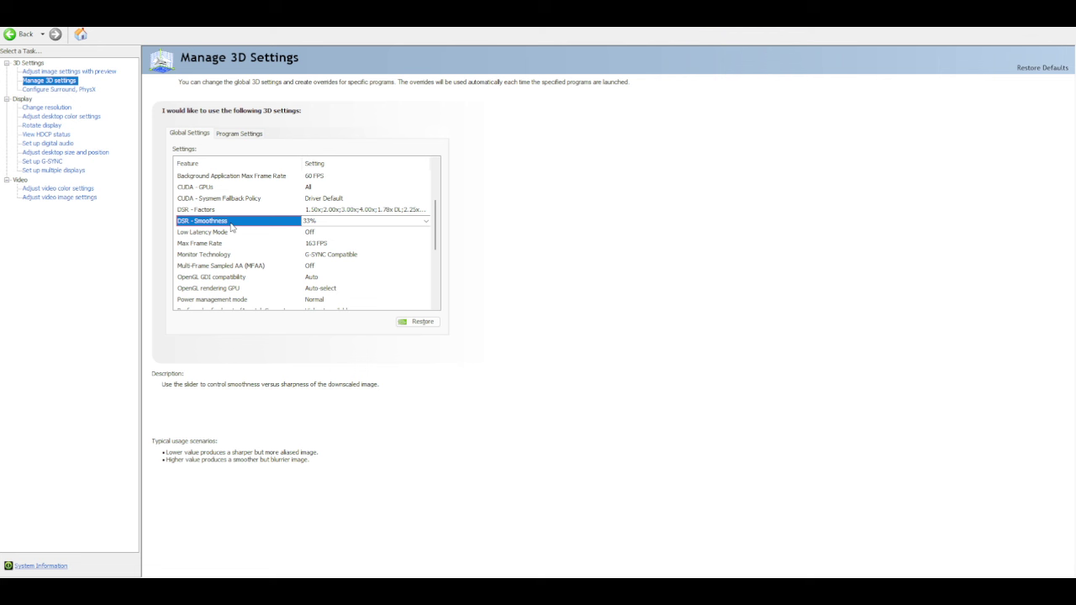
mouse_move(229, 233)
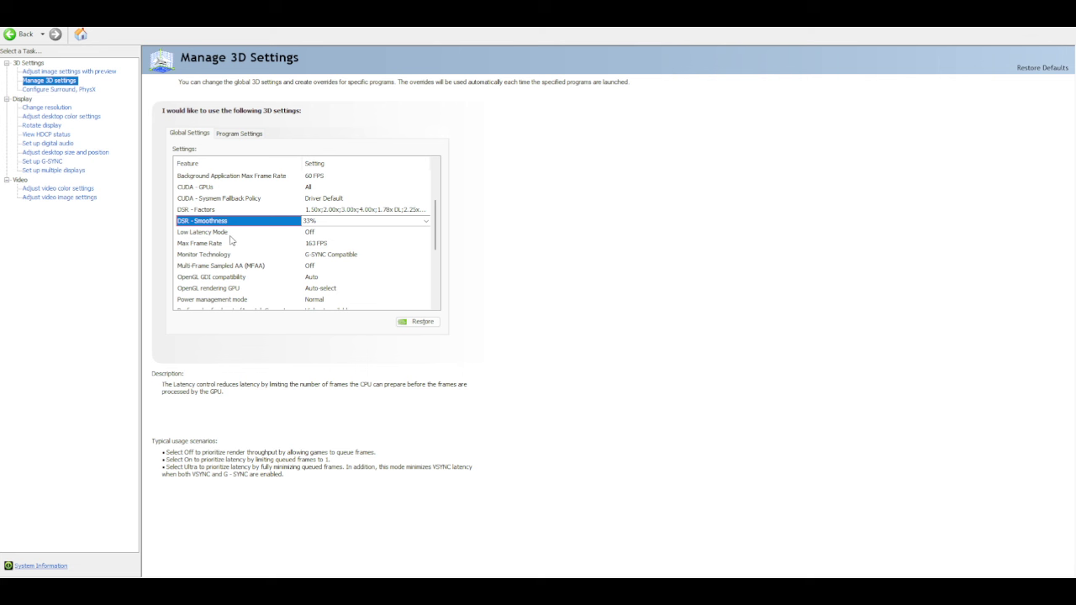
left_click(229, 234)
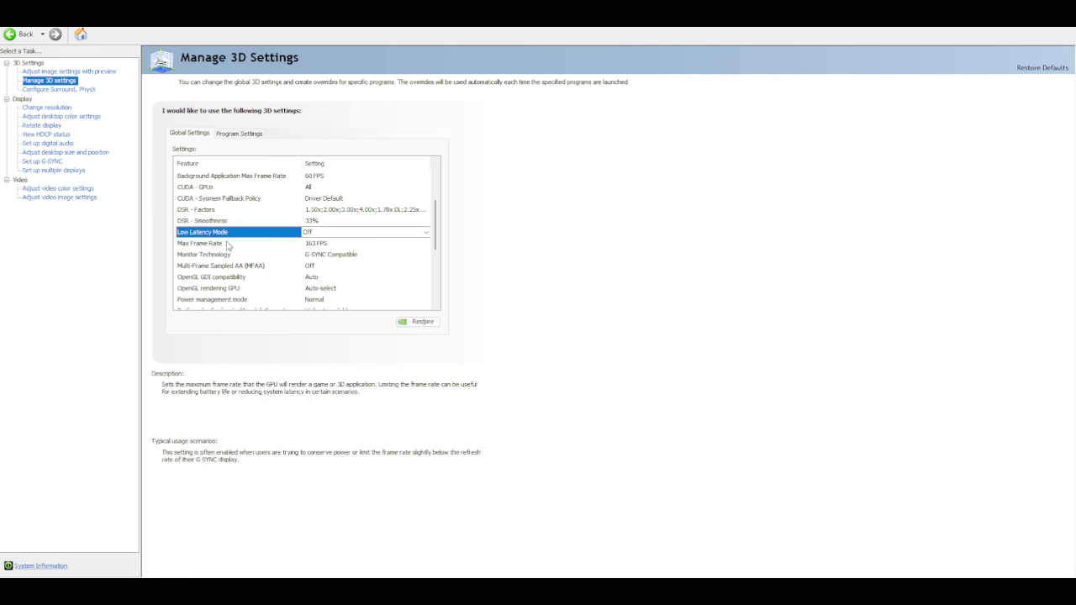
left_click(225, 244)
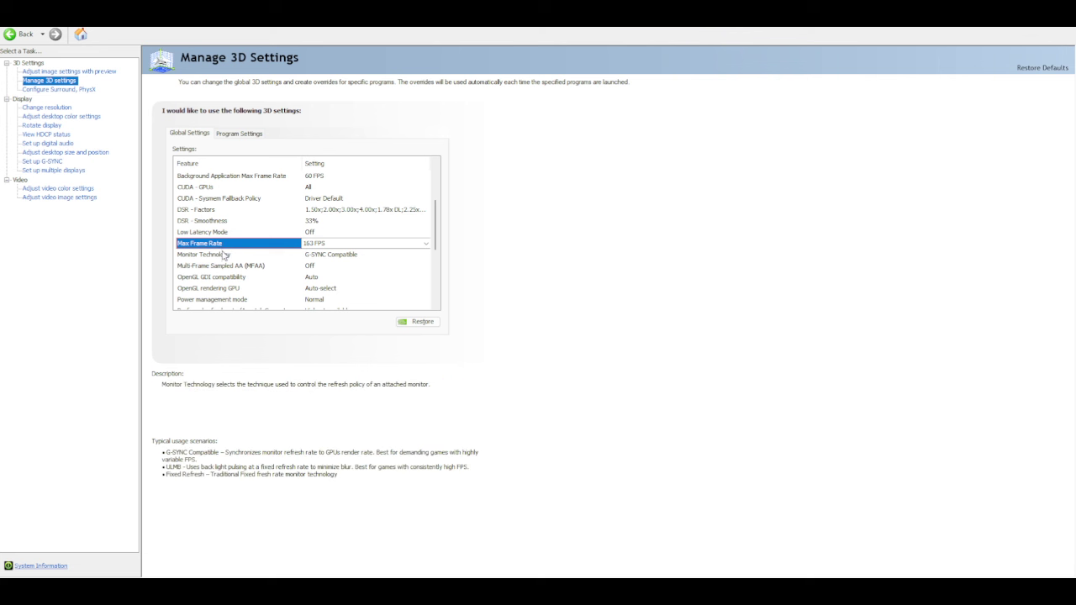
left_click(224, 259)
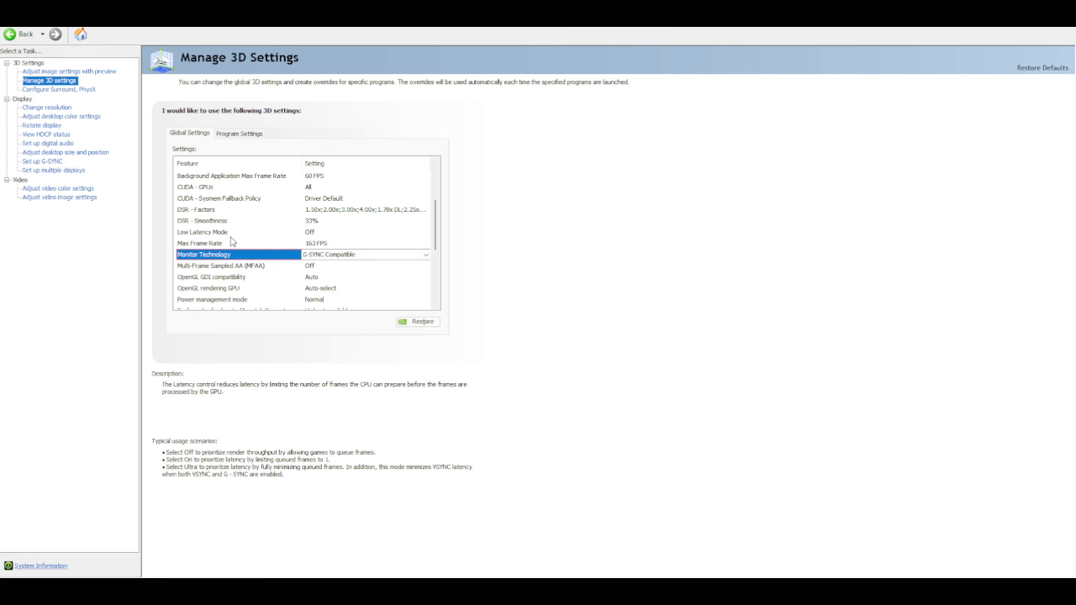
scroll(240, 240, "down", 3)
scroll(241, 238, "up", 3)
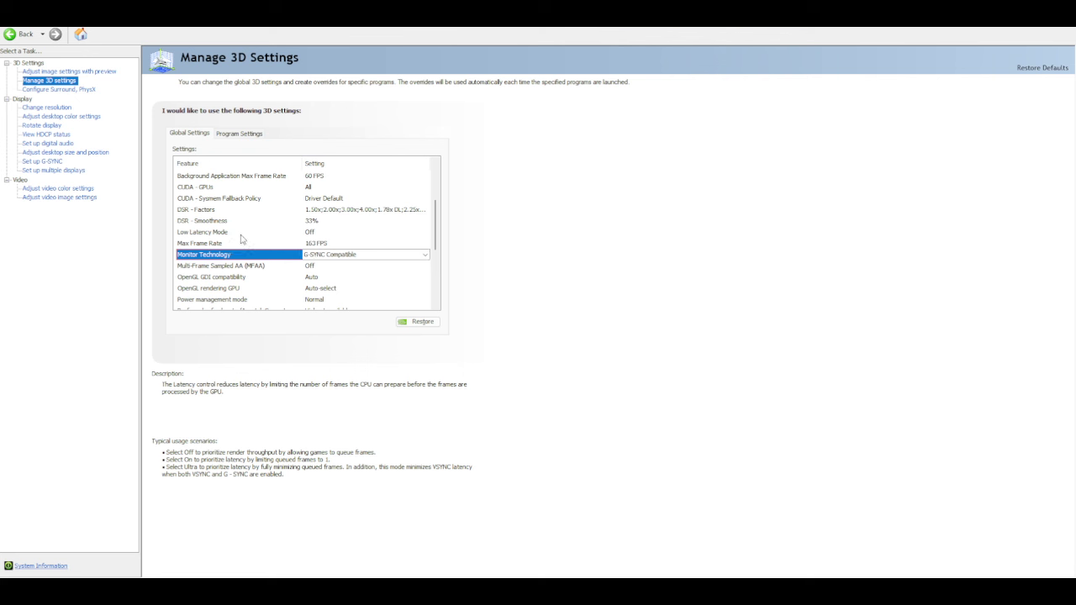
left_click(238, 291)
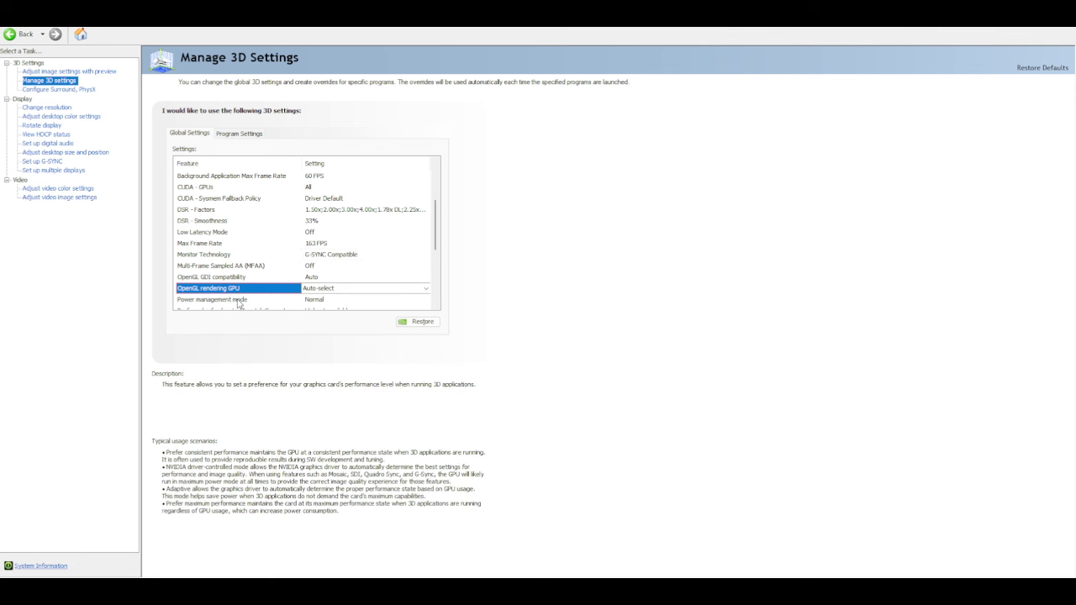
left_click(239, 301)
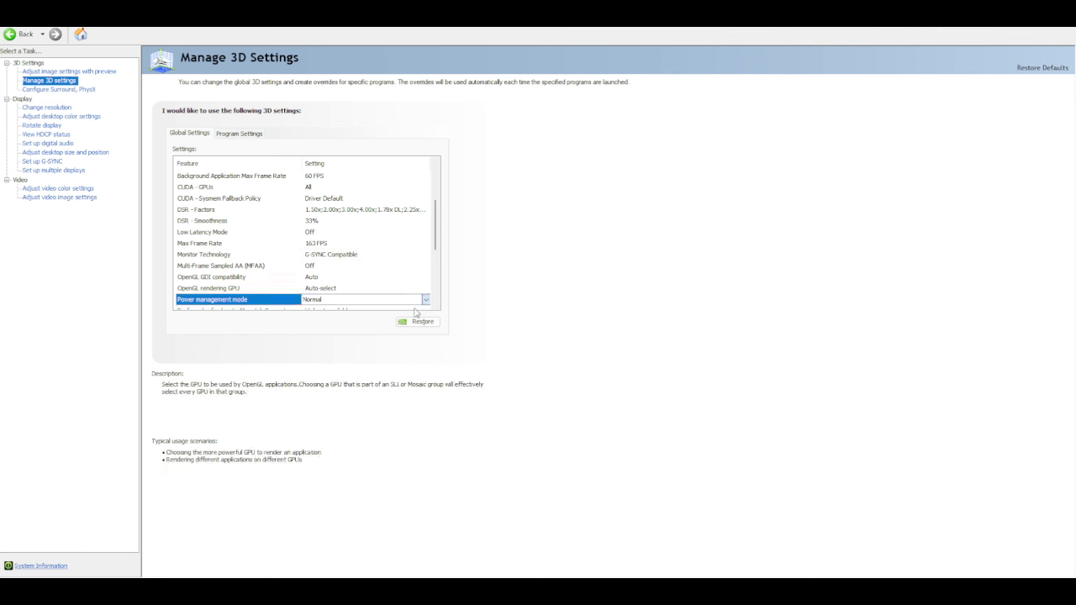
left_click(423, 302)
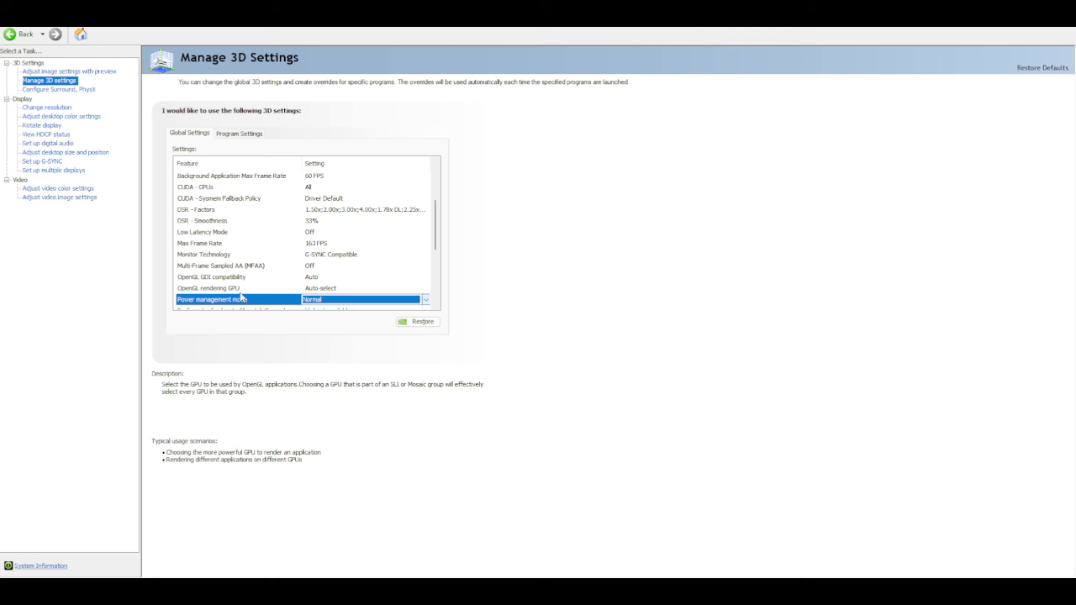
Review refresh rate, shader cache and texture filtering rows, keeping Quality, trilinear optimization On, LOD bias Clamp
scroll(199, 245, "down", 2)
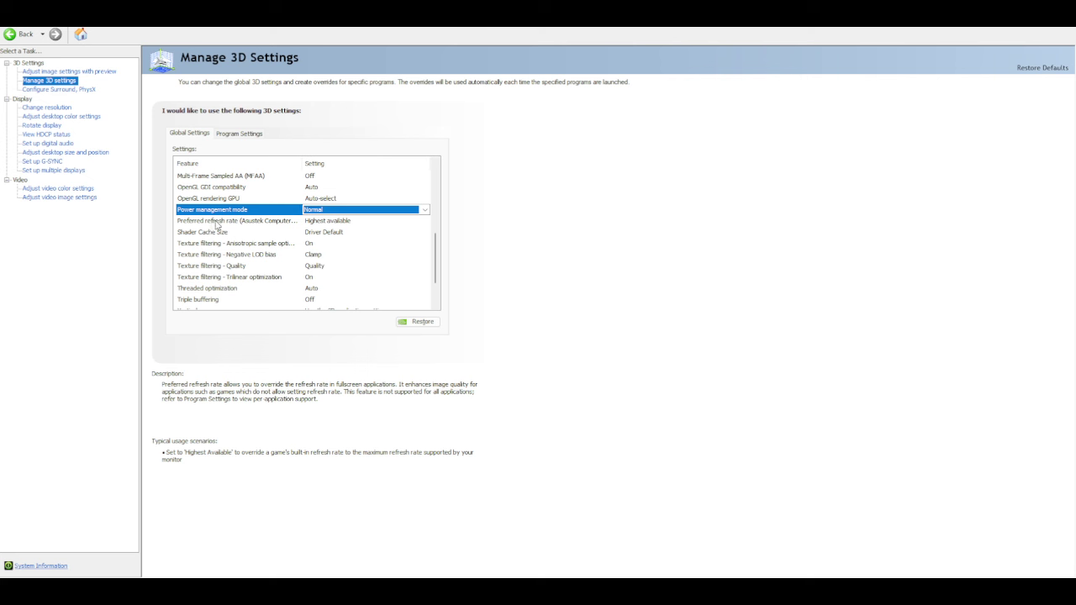
left_click(217, 222)
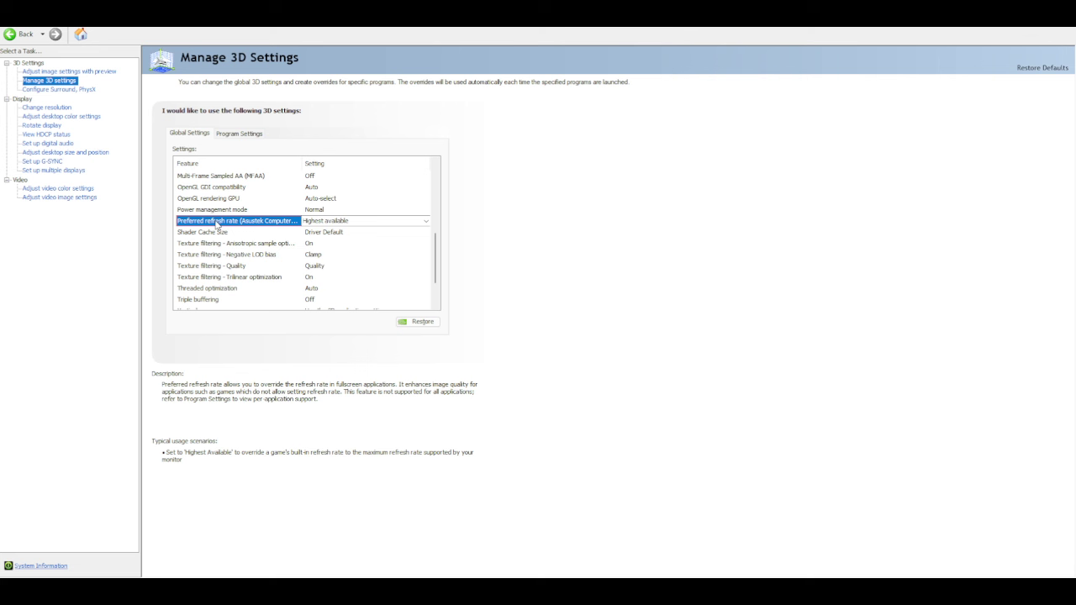
left_click(218, 233)
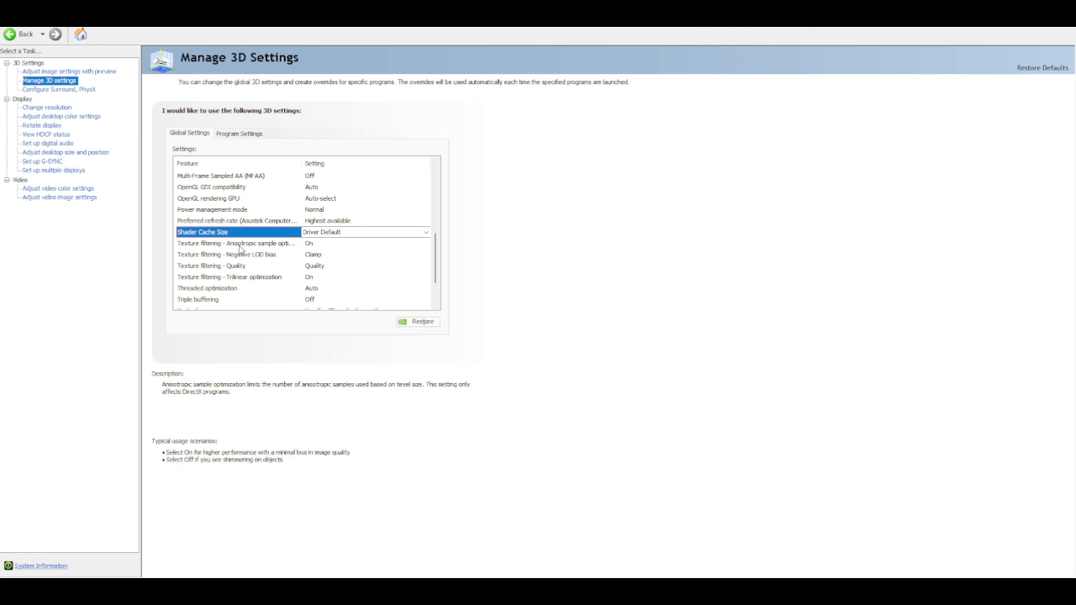
left_click(239, 245)
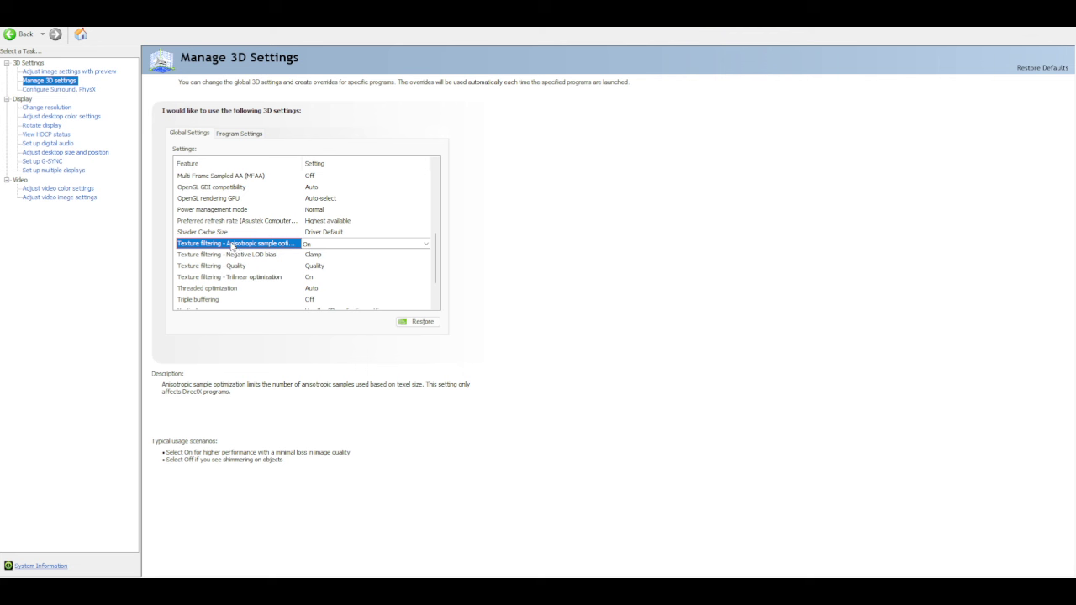
left_click(225, 256)
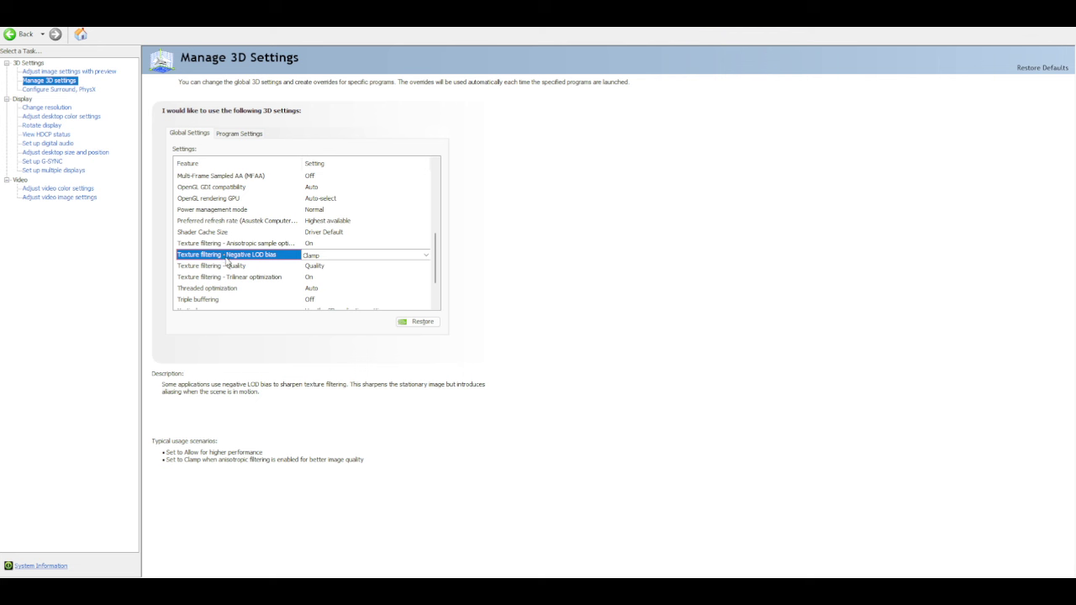
mouse_move(228, 267)
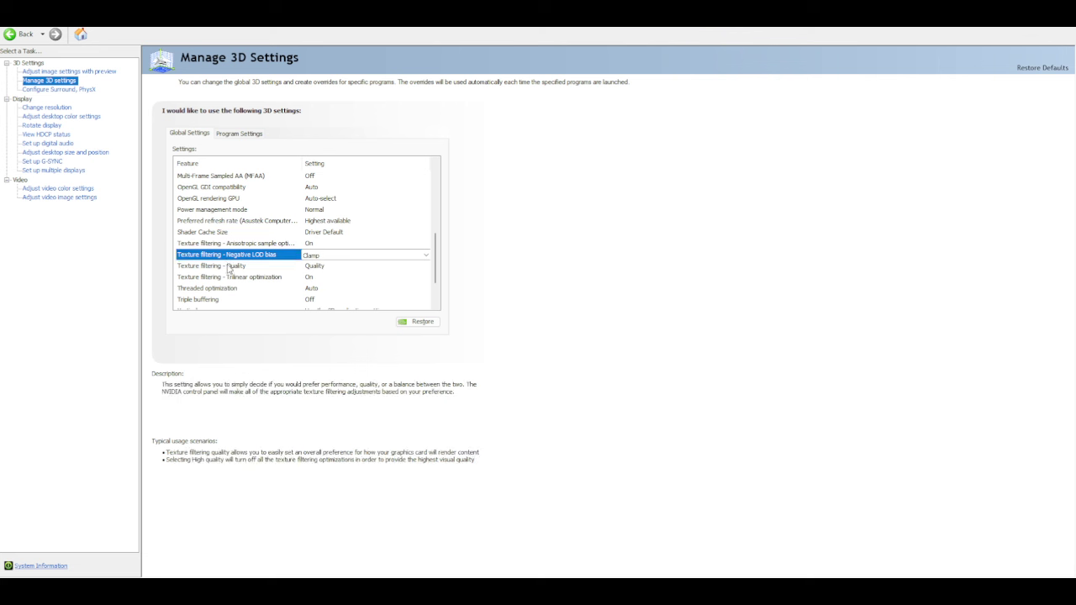
left_click(227, 267)
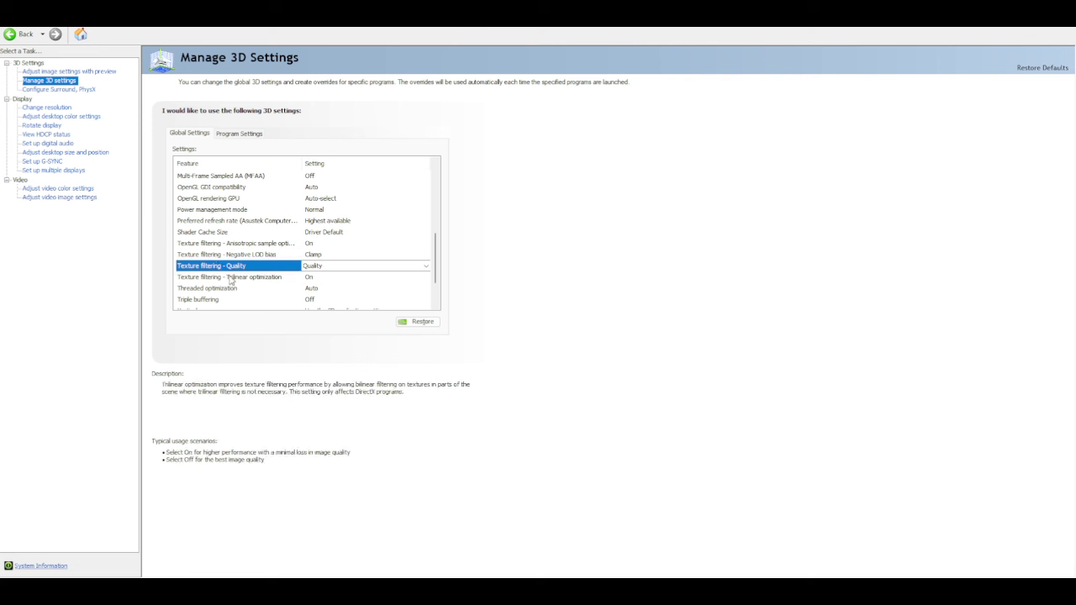
left_click(230, 280)
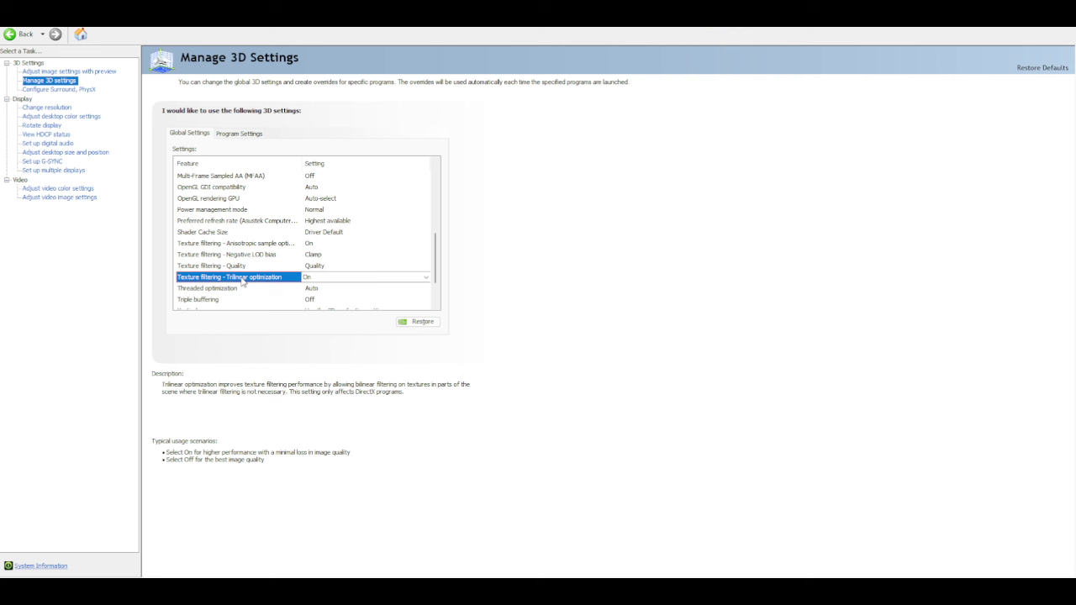
Review threaded optimization, triple buffering, vertical sync, VR and Vulkan/OpenGL present method rows, keeping defaults
scroll(242, 281, "down", 2)
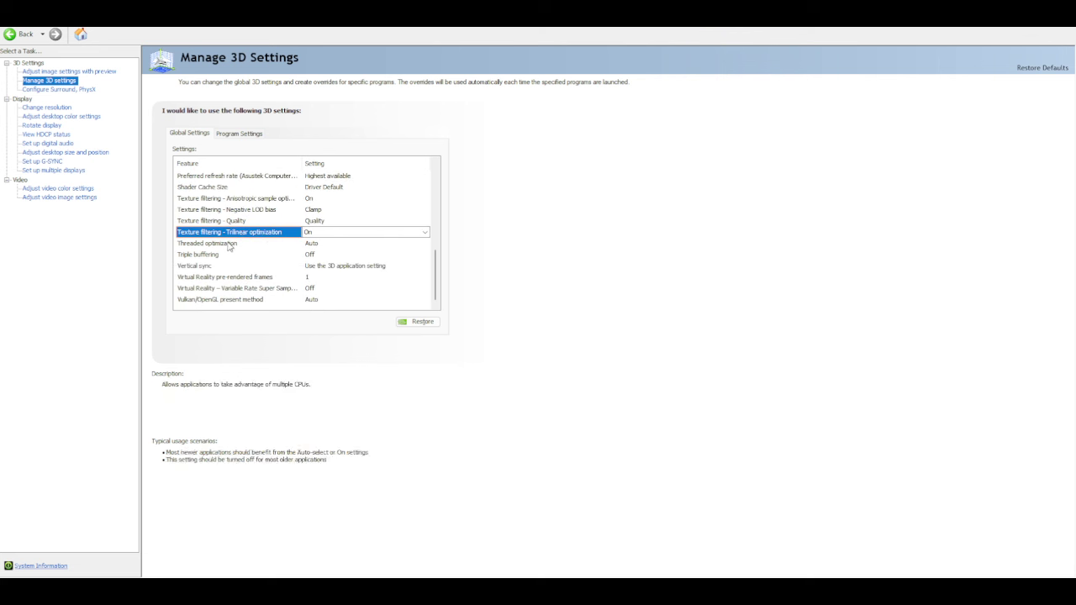
left_click(228, 245)
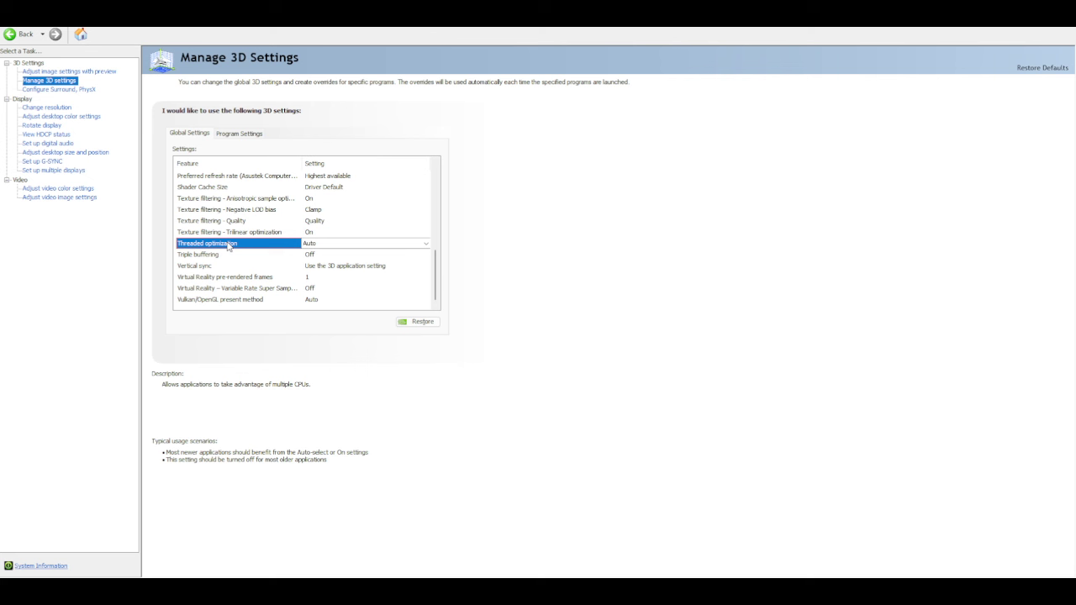
left_click(222, 256)
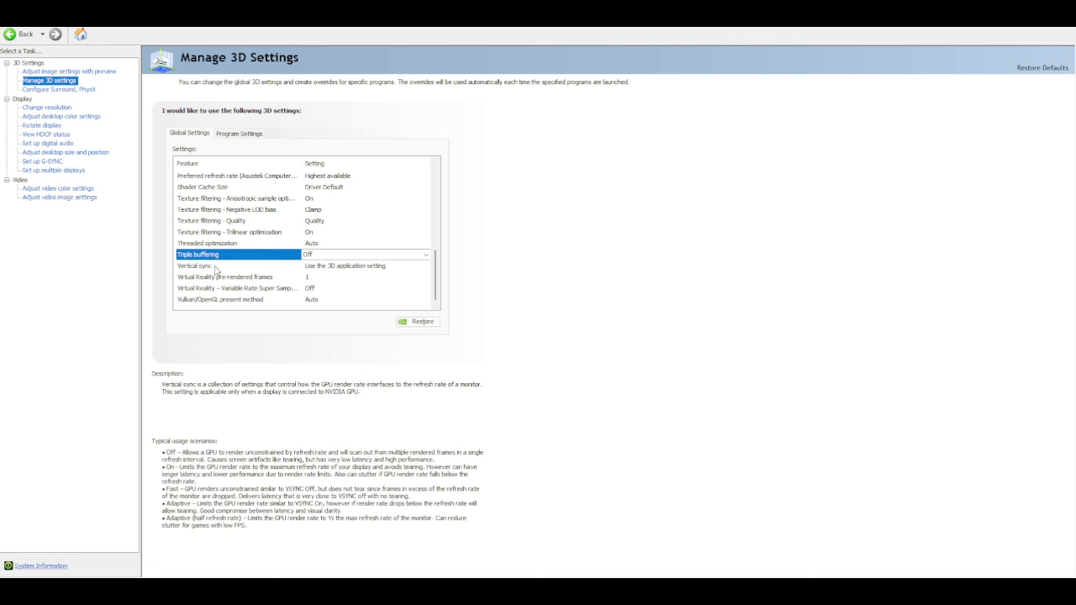
left_click(216, 267)
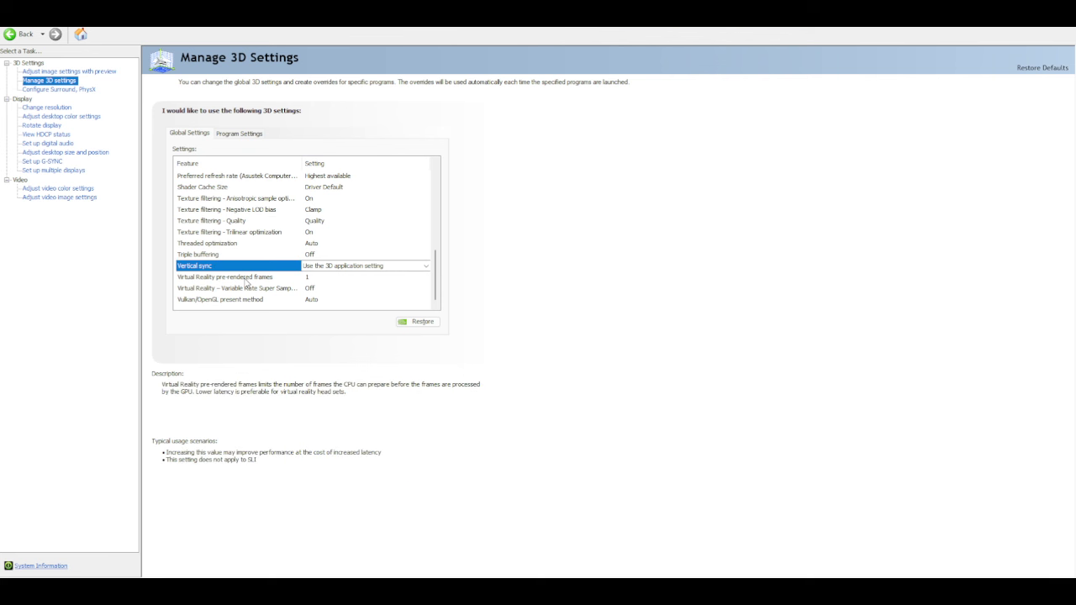
left_click(245, 278)
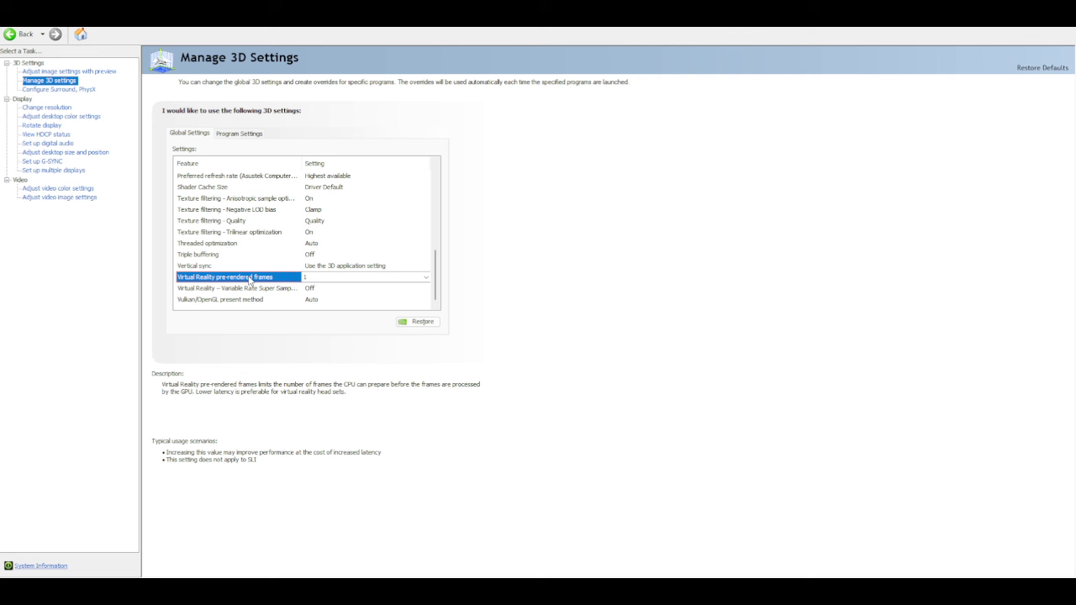
mouse_move(287, 290)
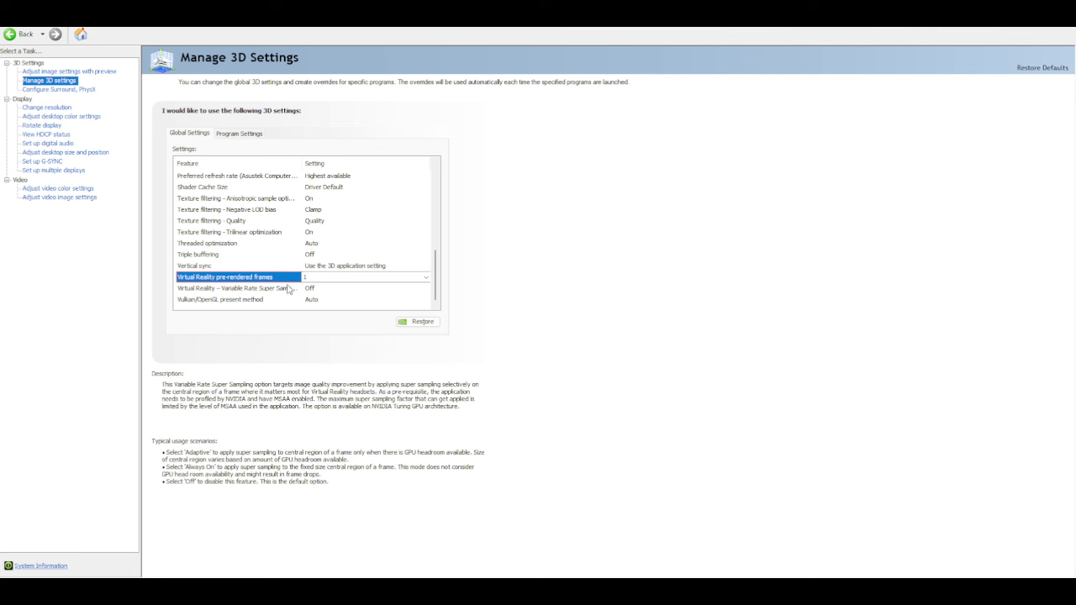
left_click(284, 290)
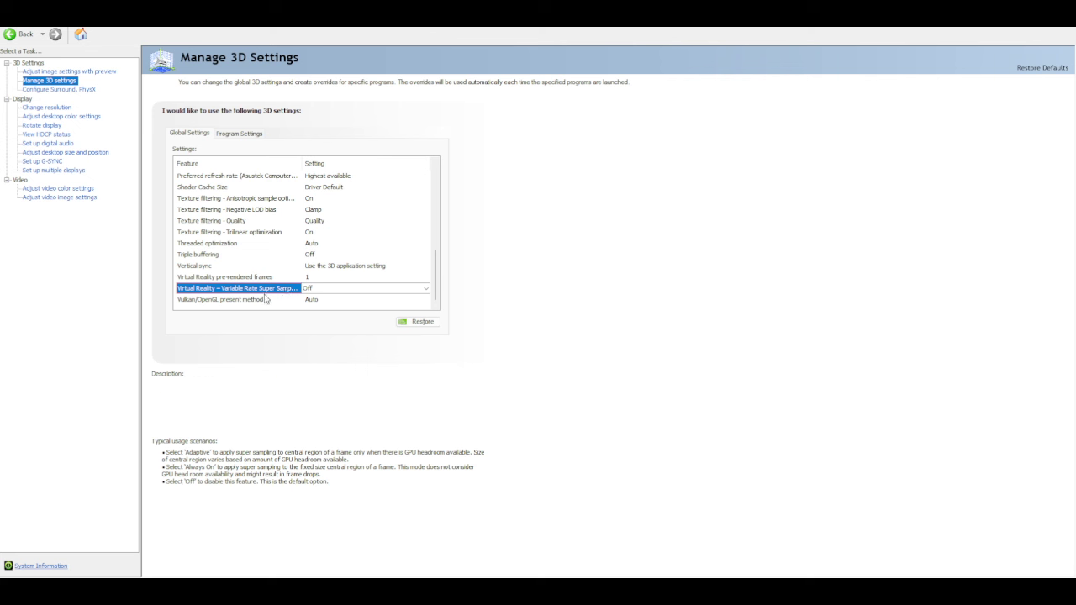
left_click(254, 301)
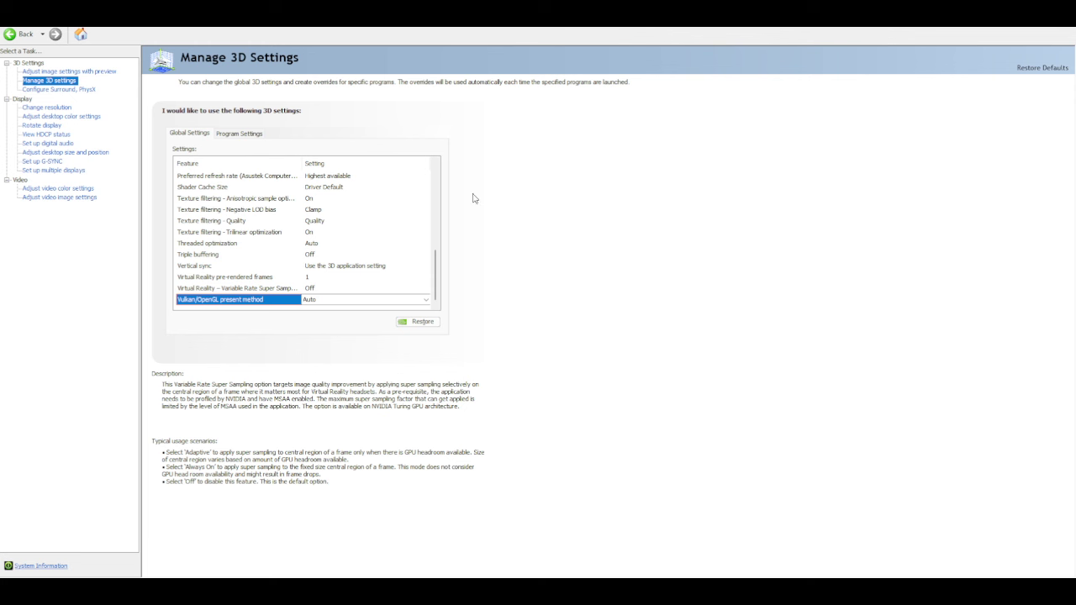
Switch to Program Settings and choose the Steam library game, which has Image Scaling On
left_click(236, 134)
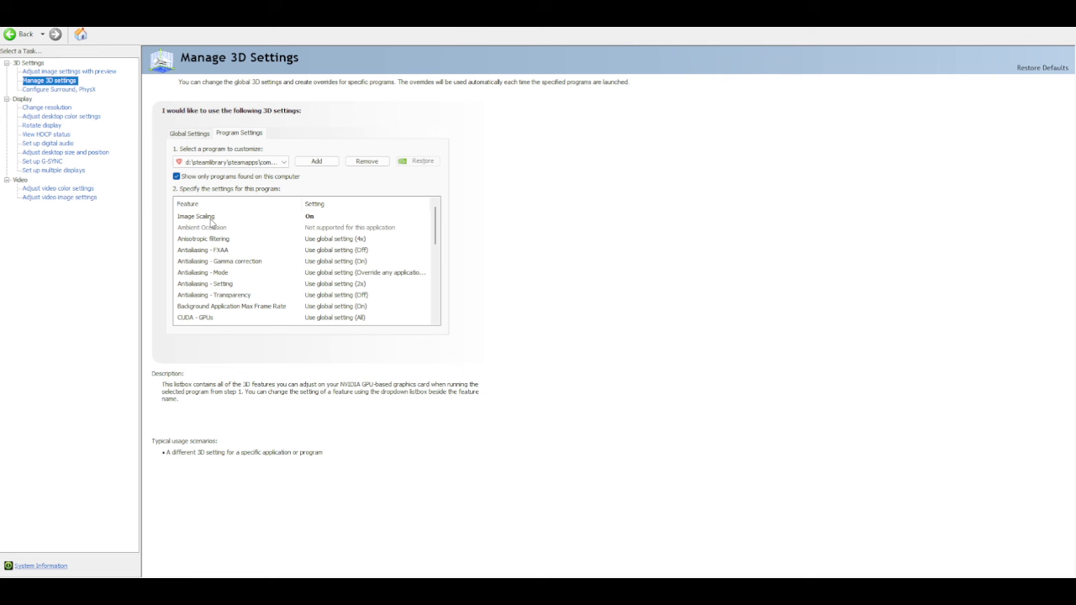
scroll(211, 222, "down", 6)
scroll(211, 222, "up", 6)
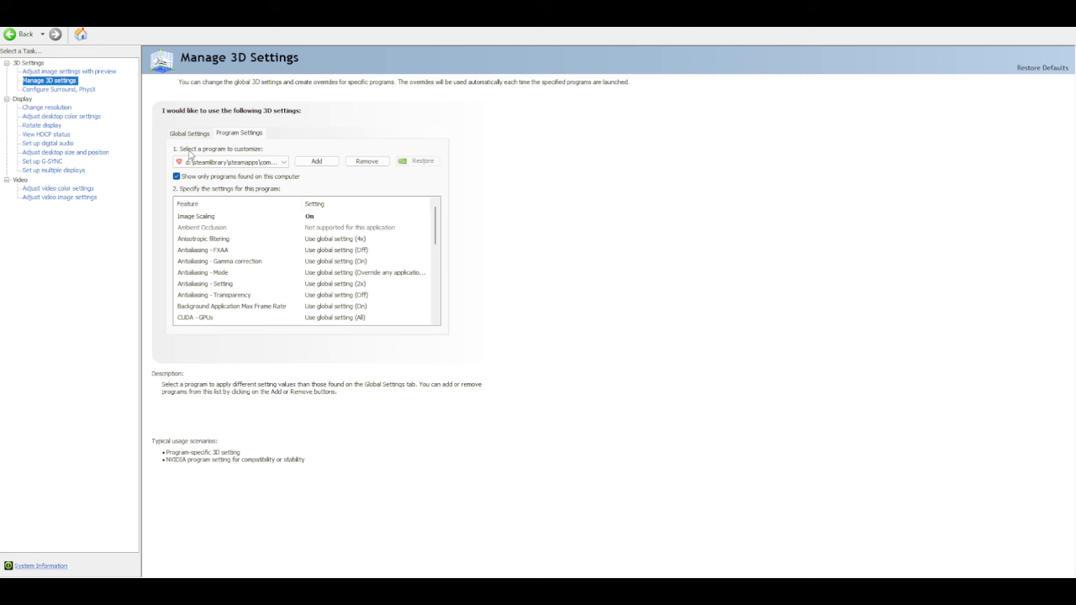
left_click(284, 164)
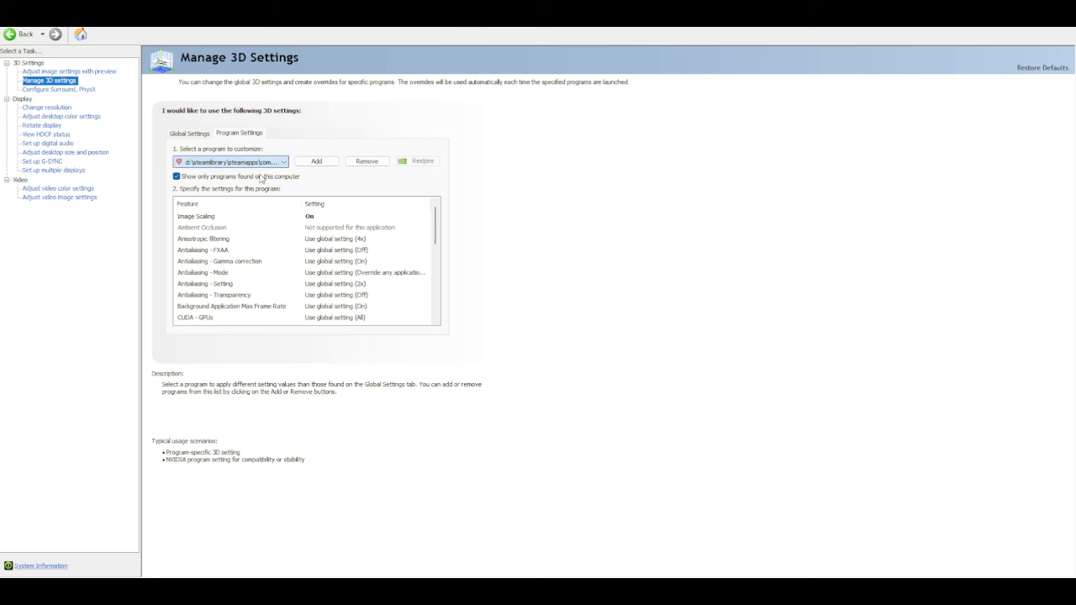
mouse_move(261, 178)
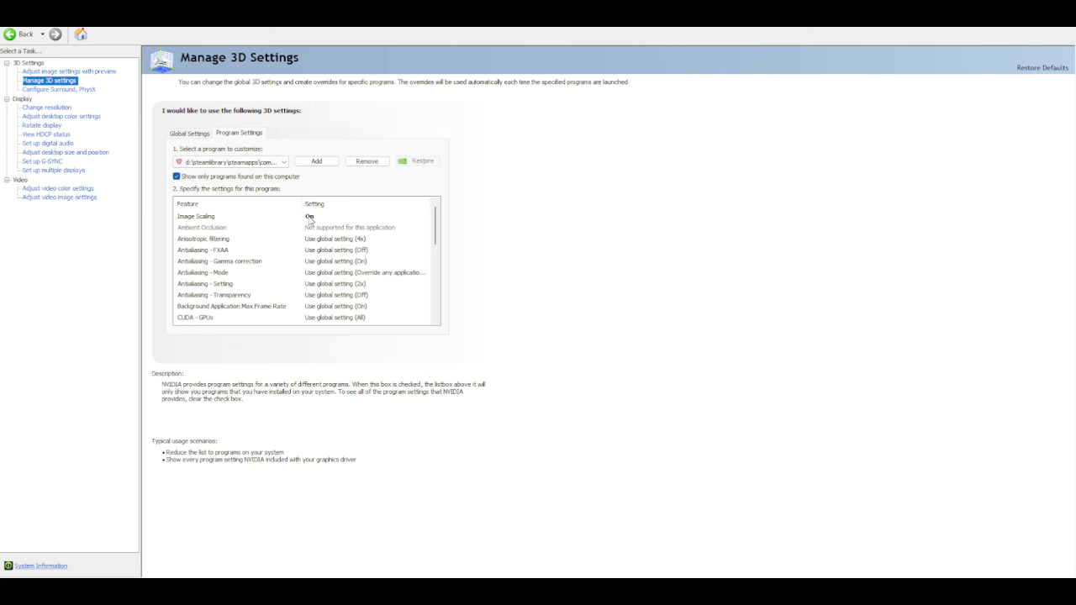
Review the game's anisotropic filtering and antialiasing rows through Background Application Max Frame Rate, keeping global values
mouse_move(261, 251)
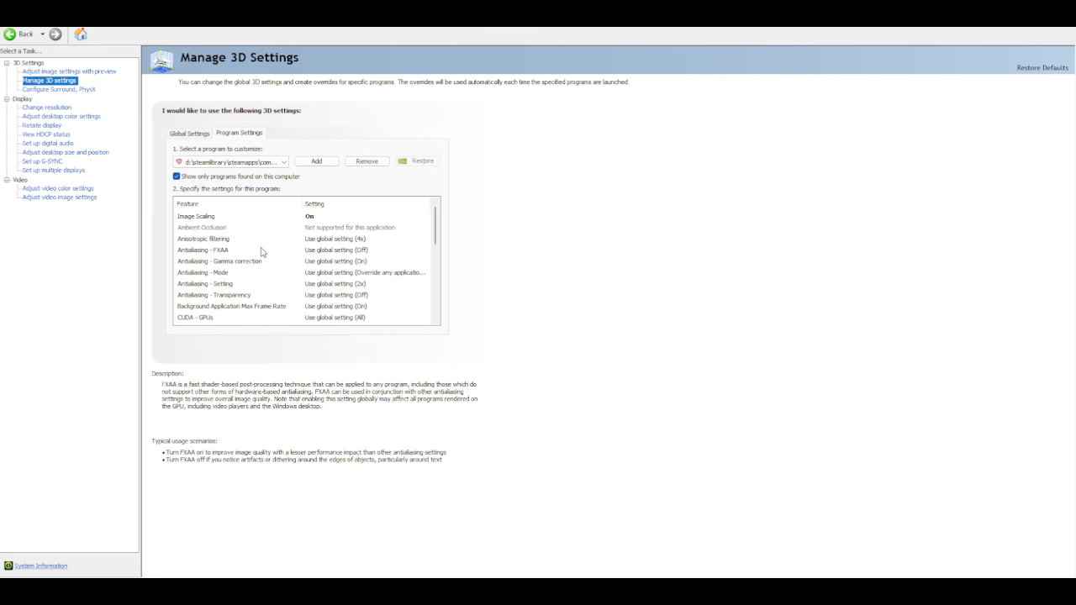
left_click(216, 242)
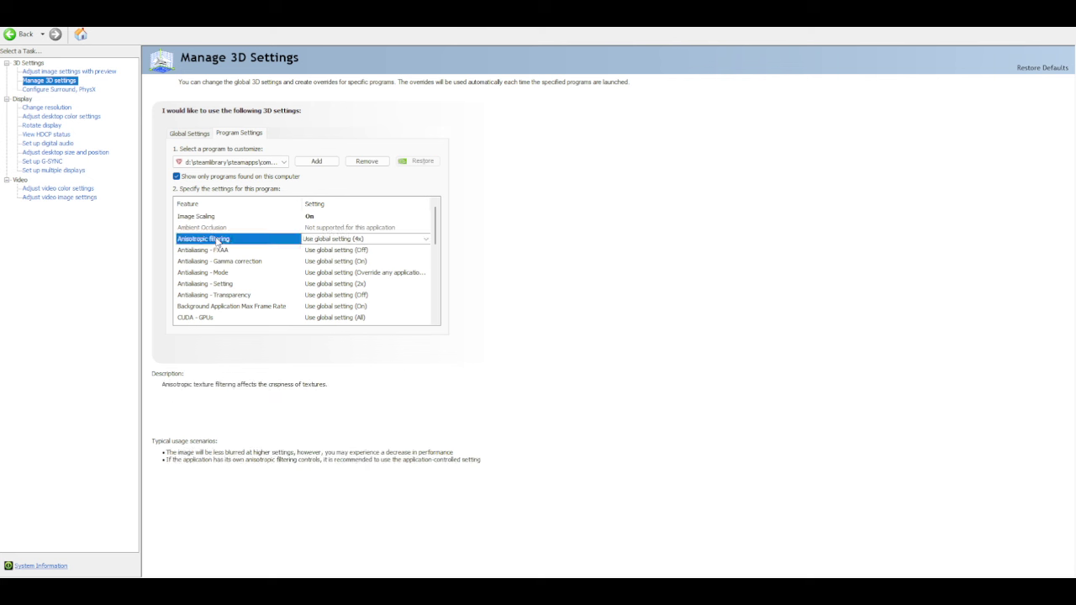
left_click(254, 252)
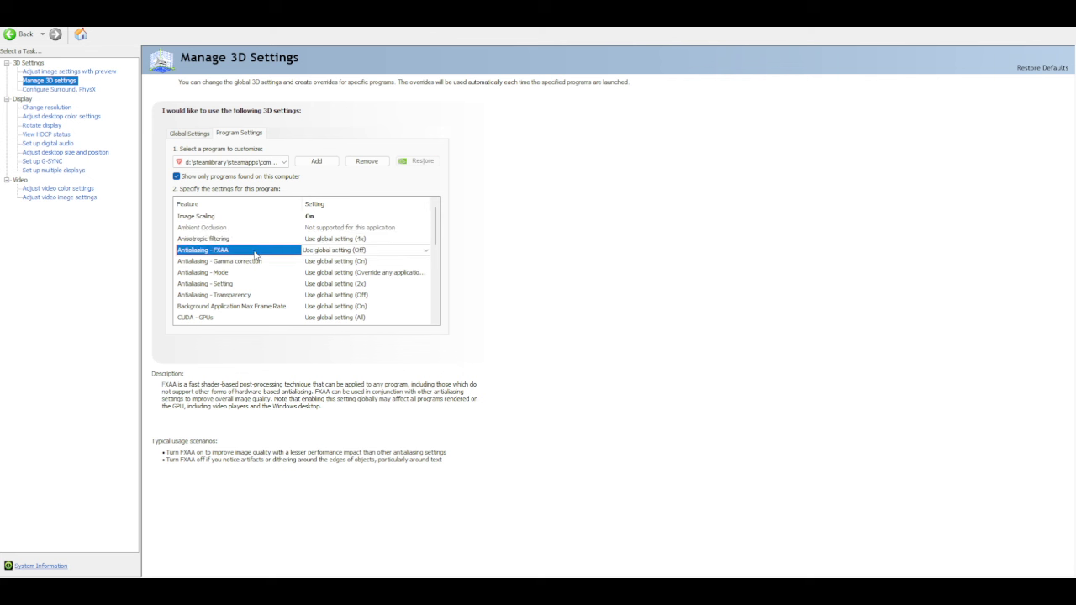
left_click(257, 265)
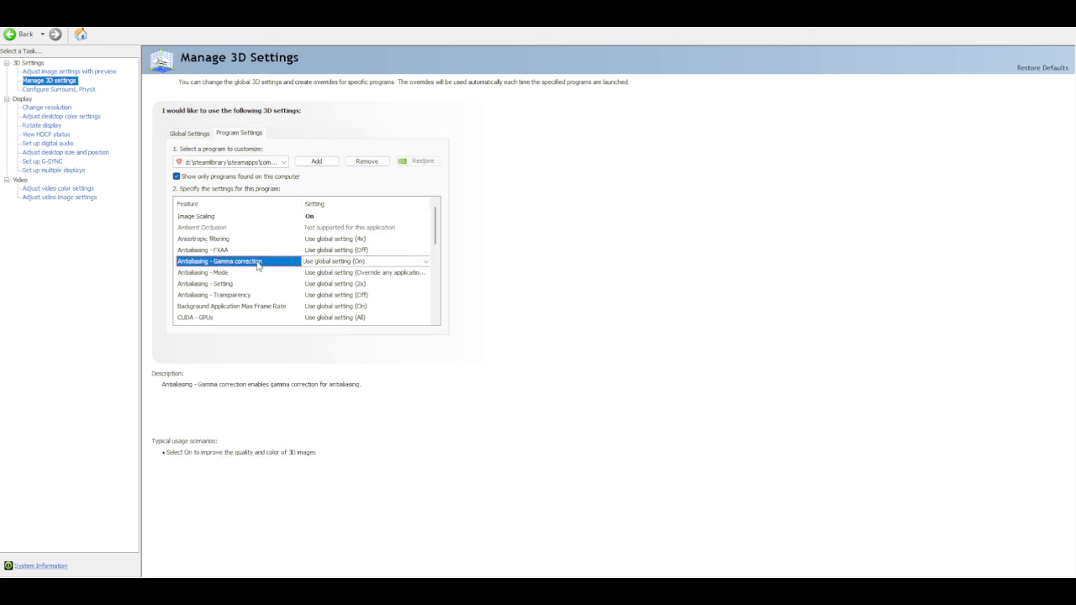
left_click(250, 276)
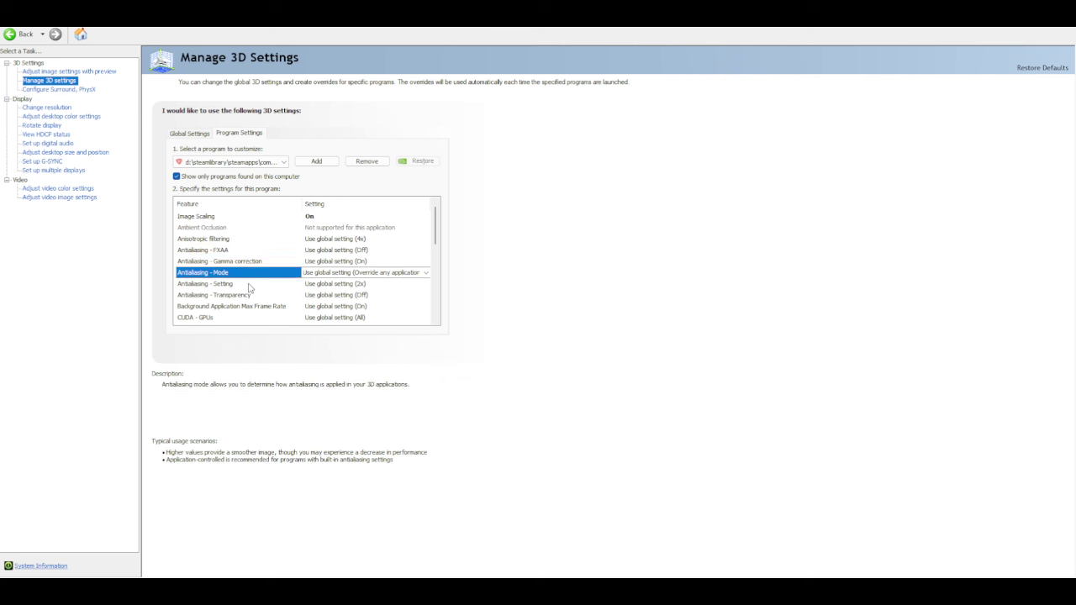
left_click(249, 287)
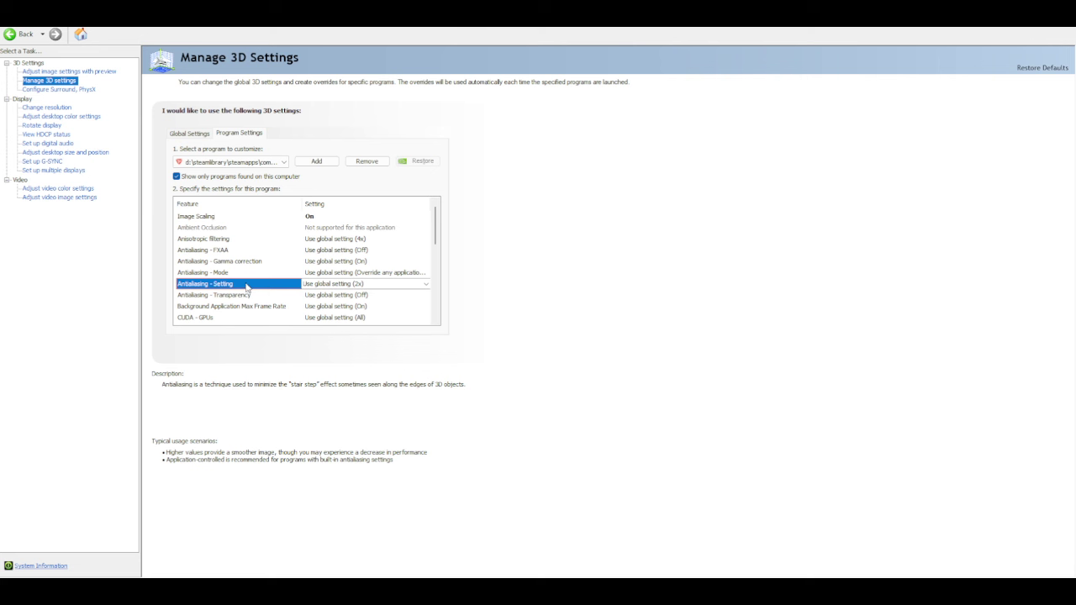
left_click(248, 296)
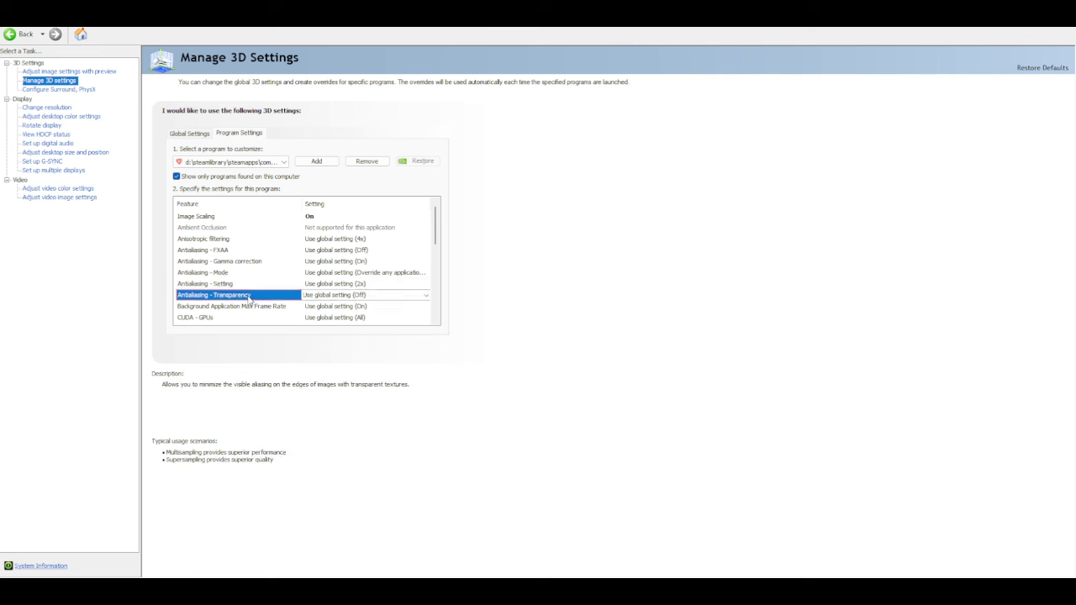
left_click(251, 307)
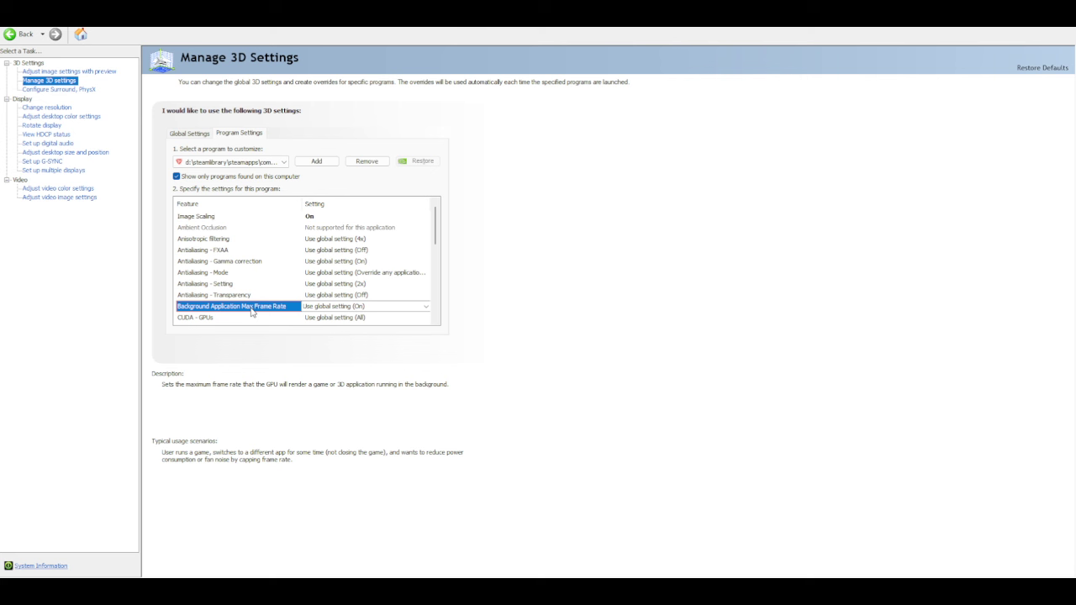
Read the game's CUDA - GPUs, Sysmem Fallback Policy, Low Latency Mode and Max Frame Rate descriptions
scroll(260, 294, "down", 3)
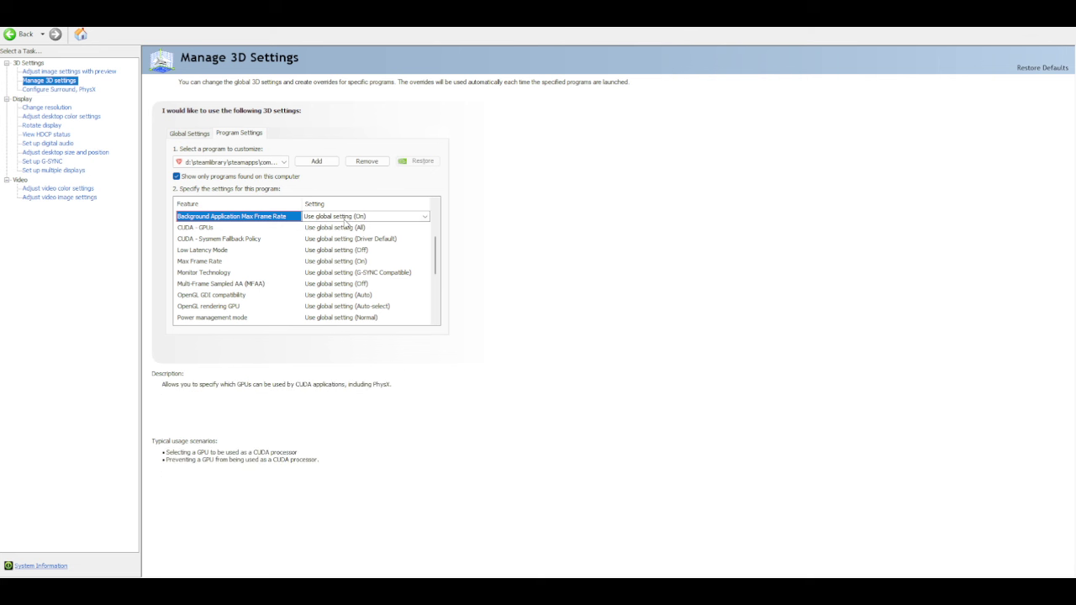
left_click(211, 231)
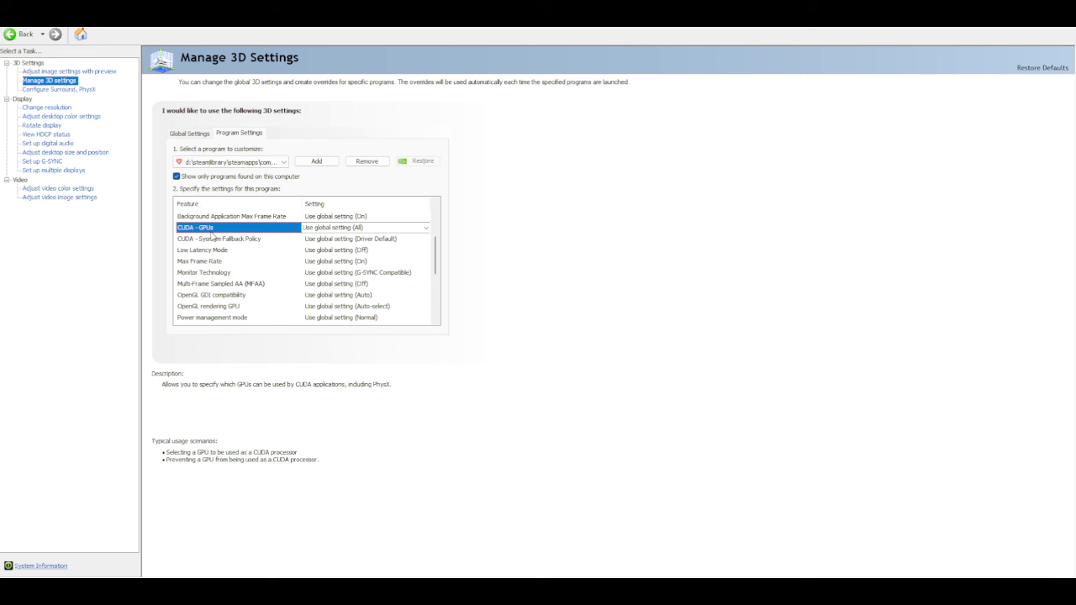
left_click(222, 243)
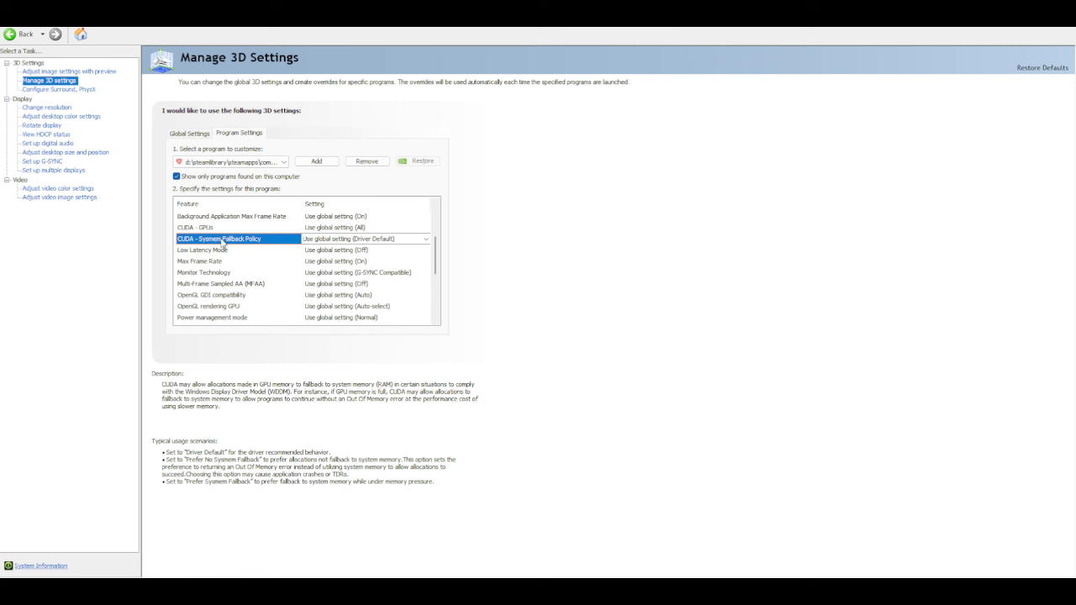
left_click(224, 251)
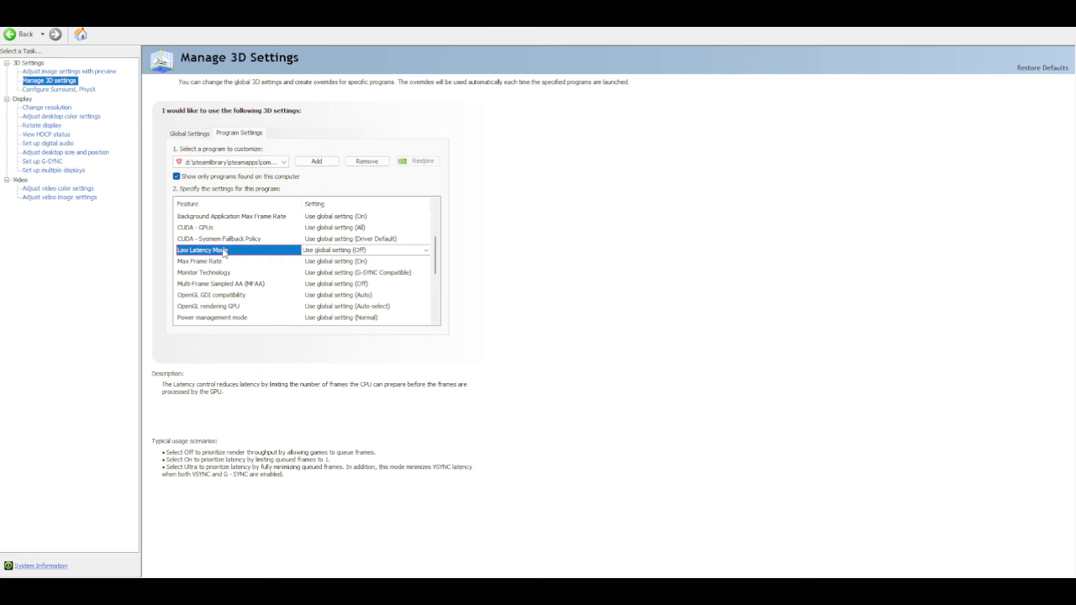
left_click(227, 263)
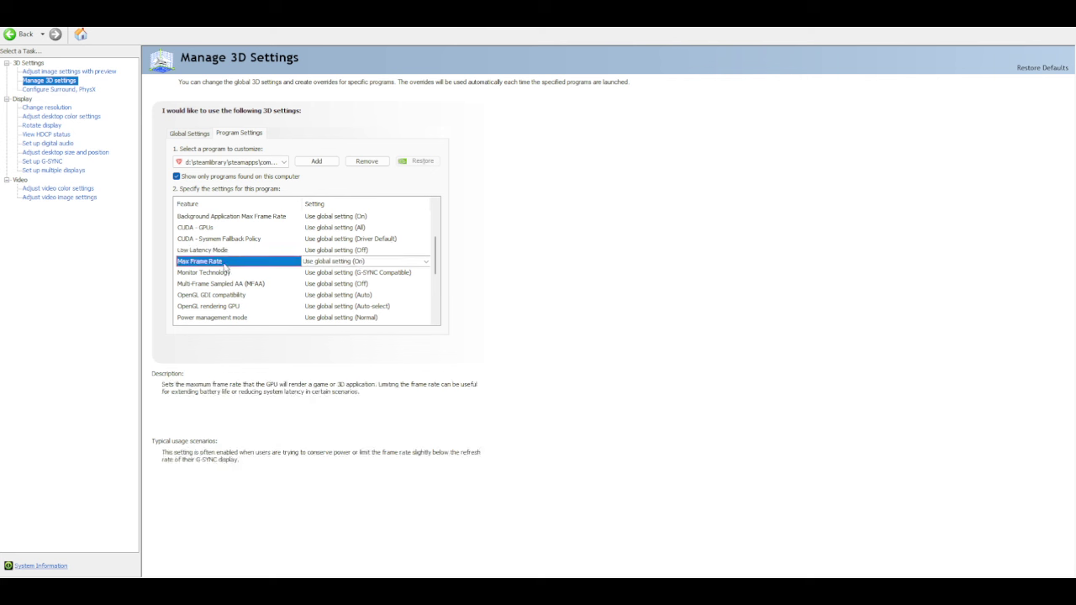
Read the Monitor Technology, MFAA, OpenGL and Power management mode descriptions, keeping global values
left_click(225, 276)
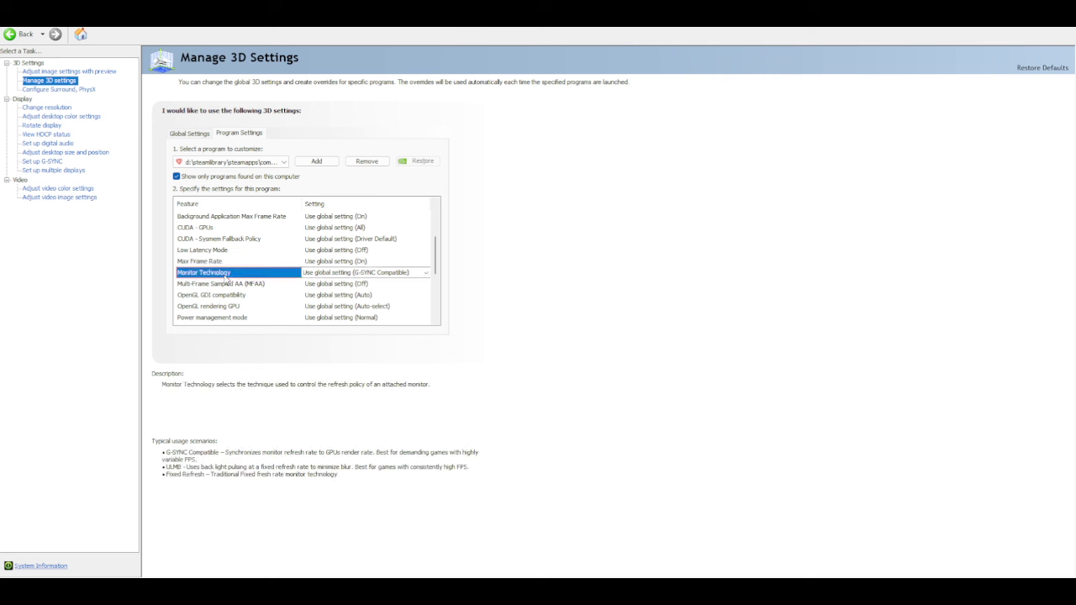
left_click(227, 285)
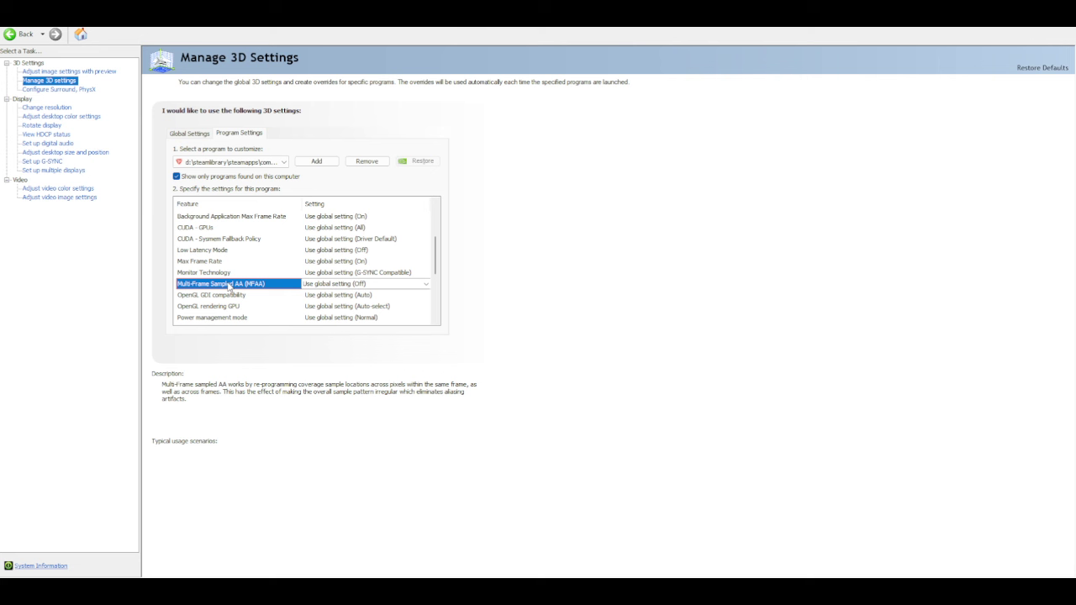
left_click(232, 296)
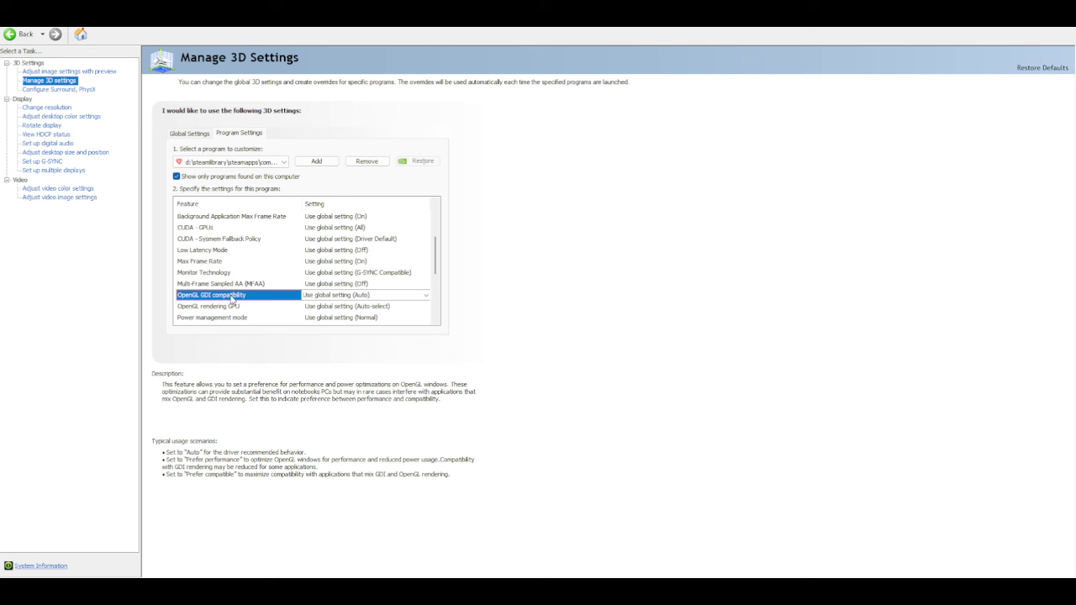
scroll(231, 299, "down", 3)
scroll(227, 302, "up", 3)
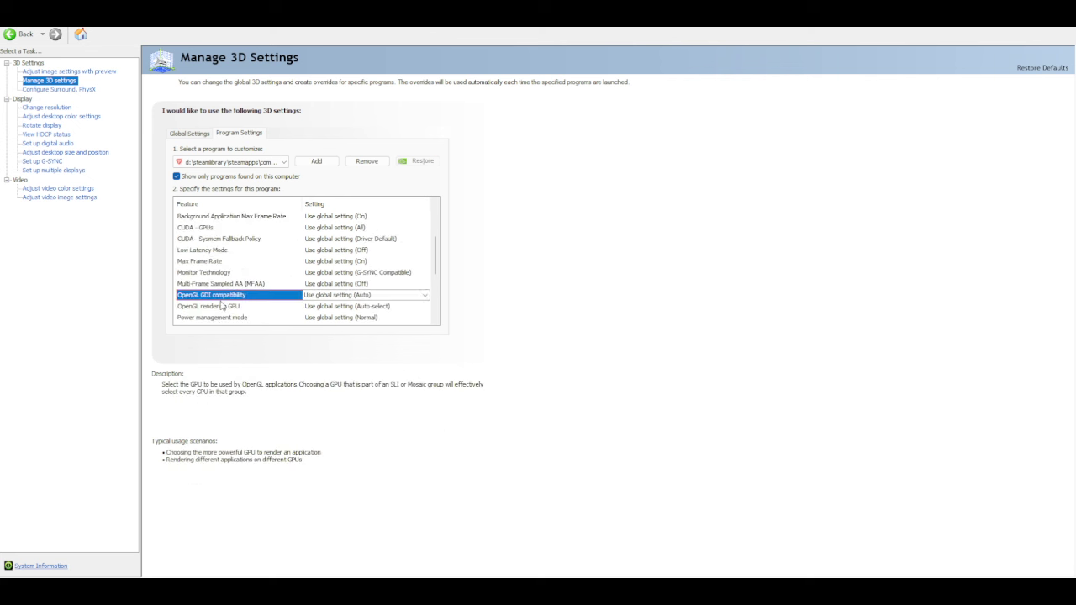
left_click(221, 308)
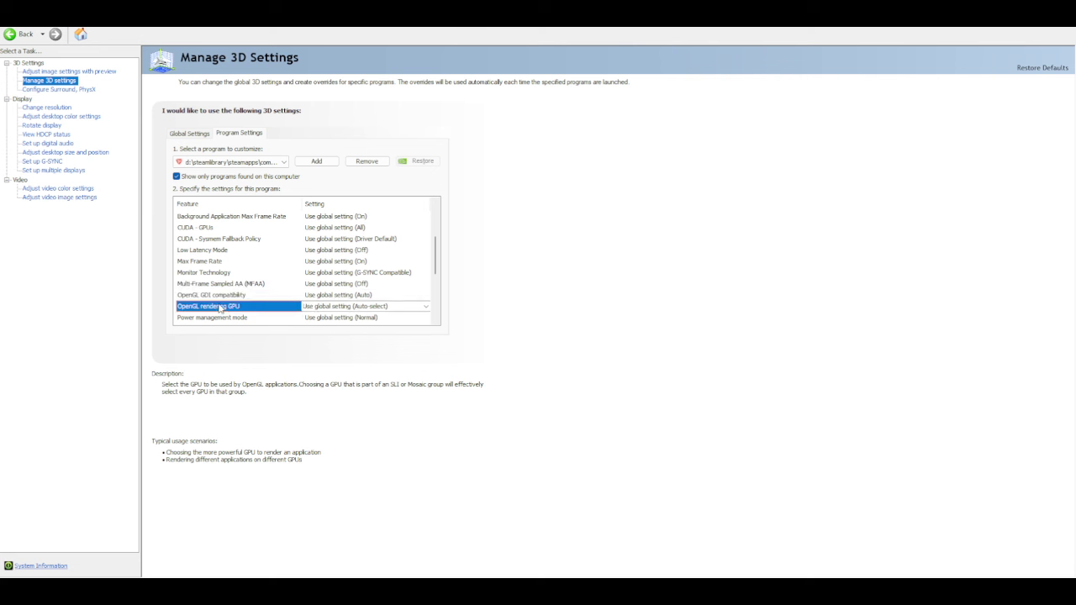
left_click(232, 318)
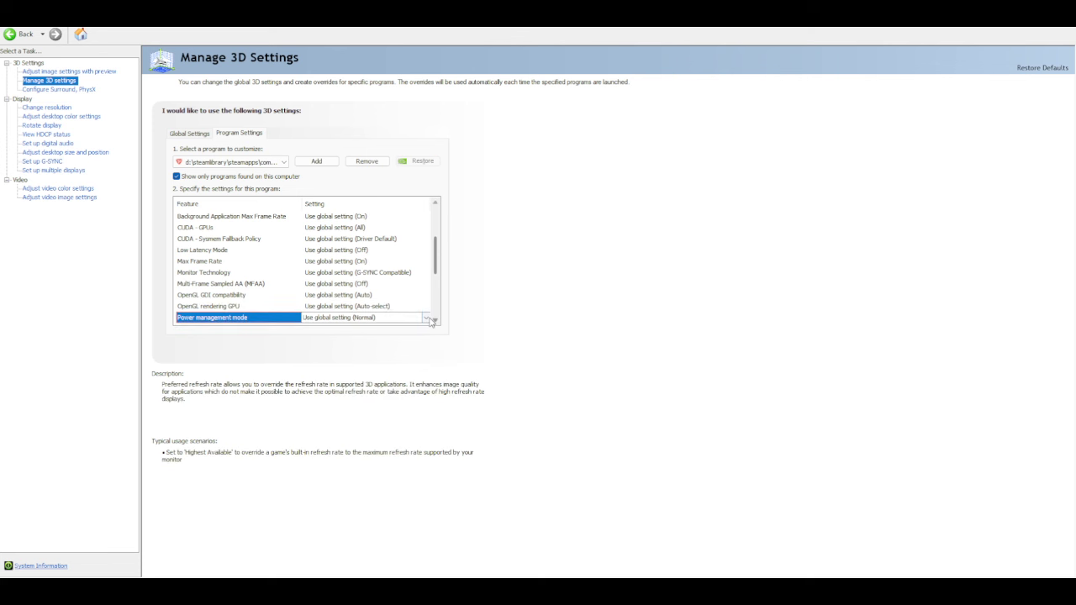
Check Power management mode choices, then read the game's refresh rate and anisotropic sample optimization descriptions
left_click(427, 318)
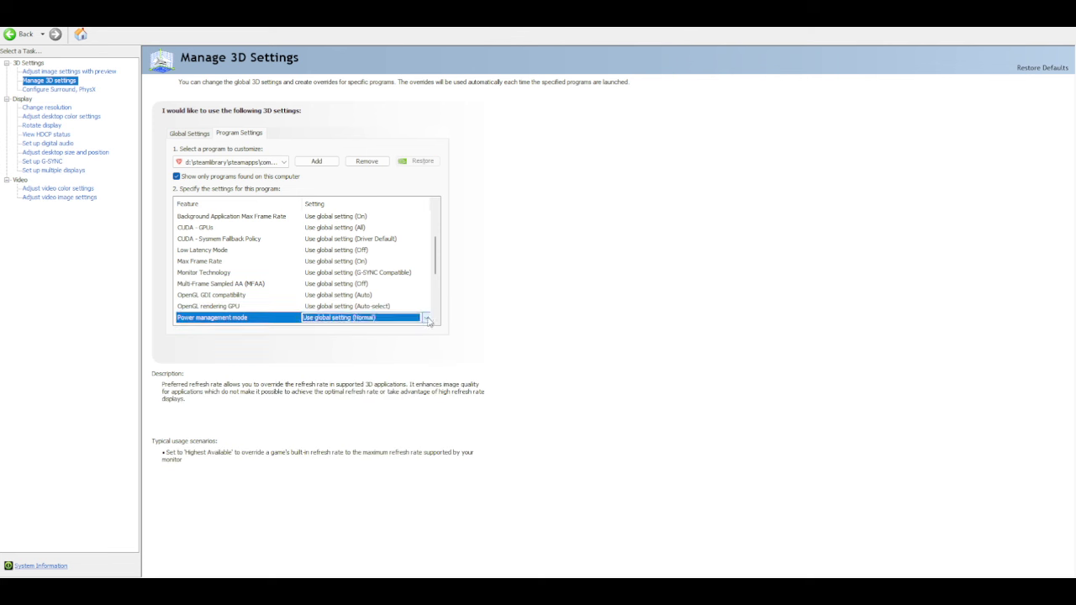
scroll(225, 244, "down", 3)
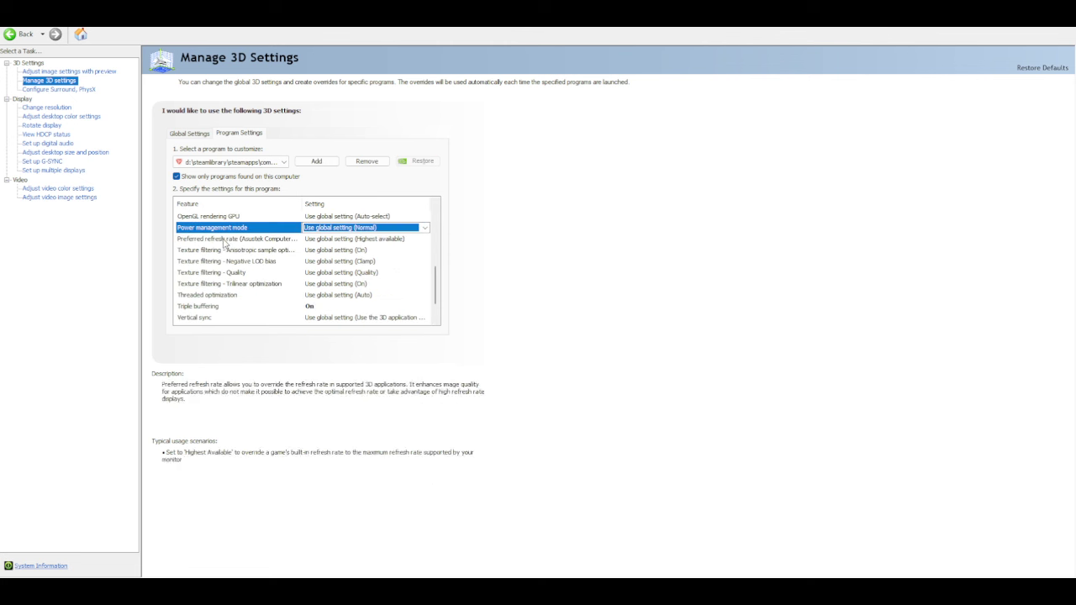
left_click(225, 241)
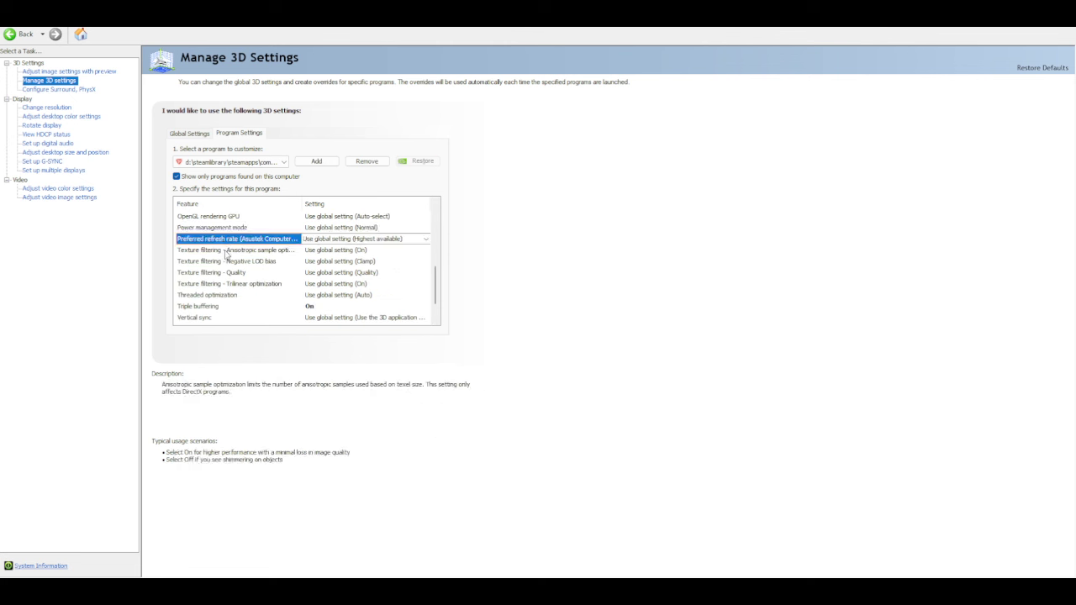
left_click(225, 252)
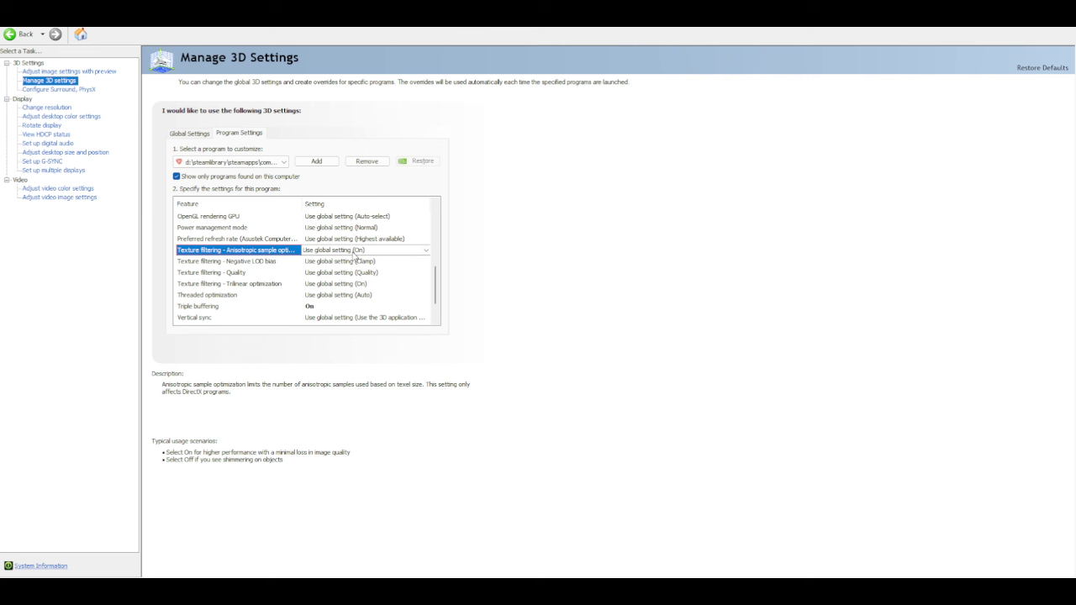
Read the game's Negative LOD bias, filtering quality, trilinear, threaded optimization and triple buffering descriptions
left_click(230, 264)
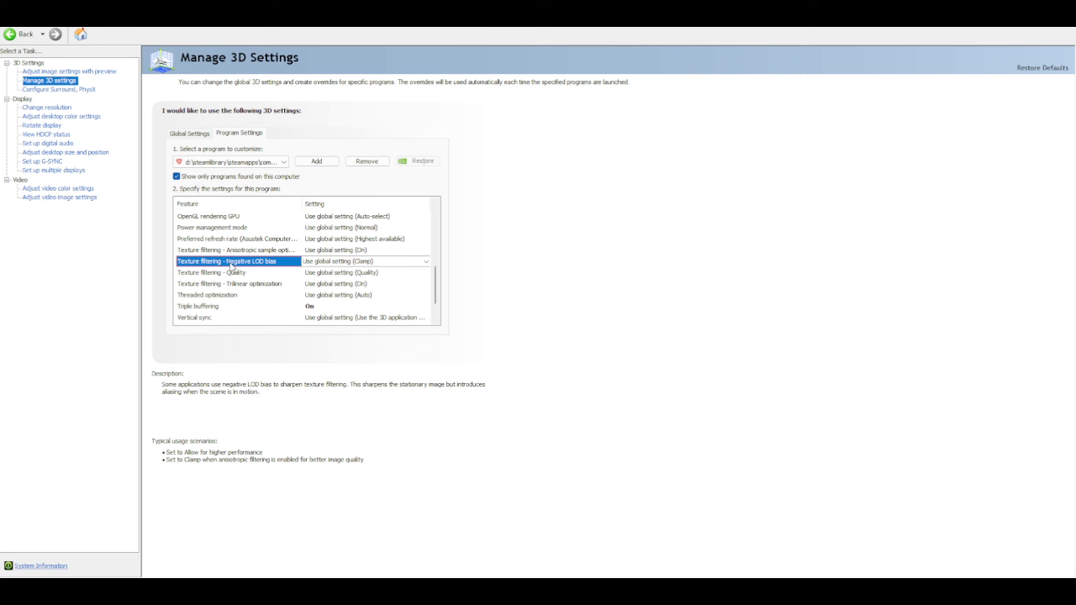
left_click(232, 274)
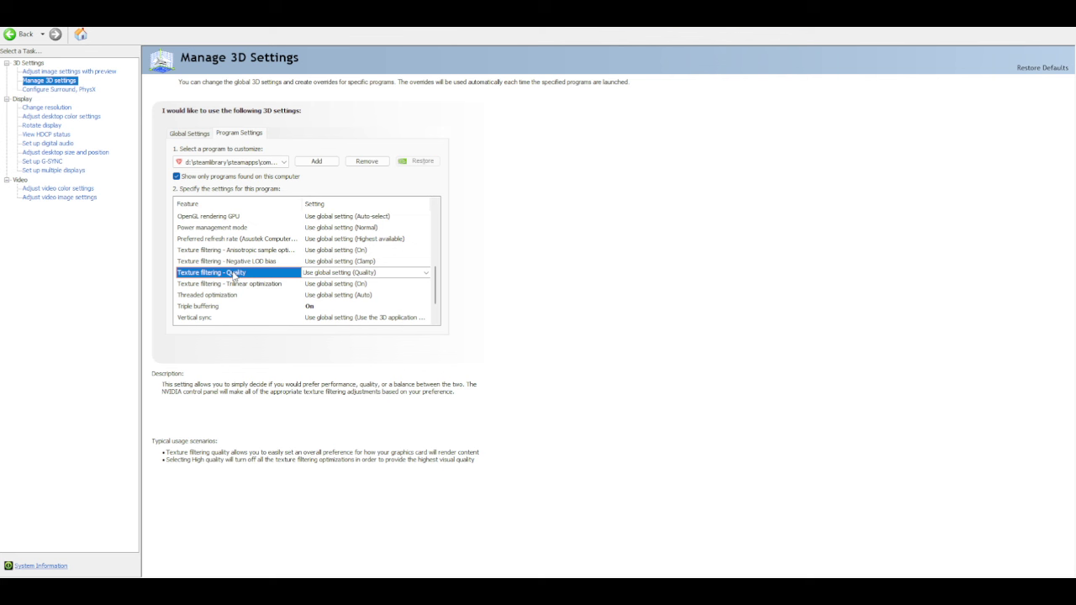
left_click(239, 285)
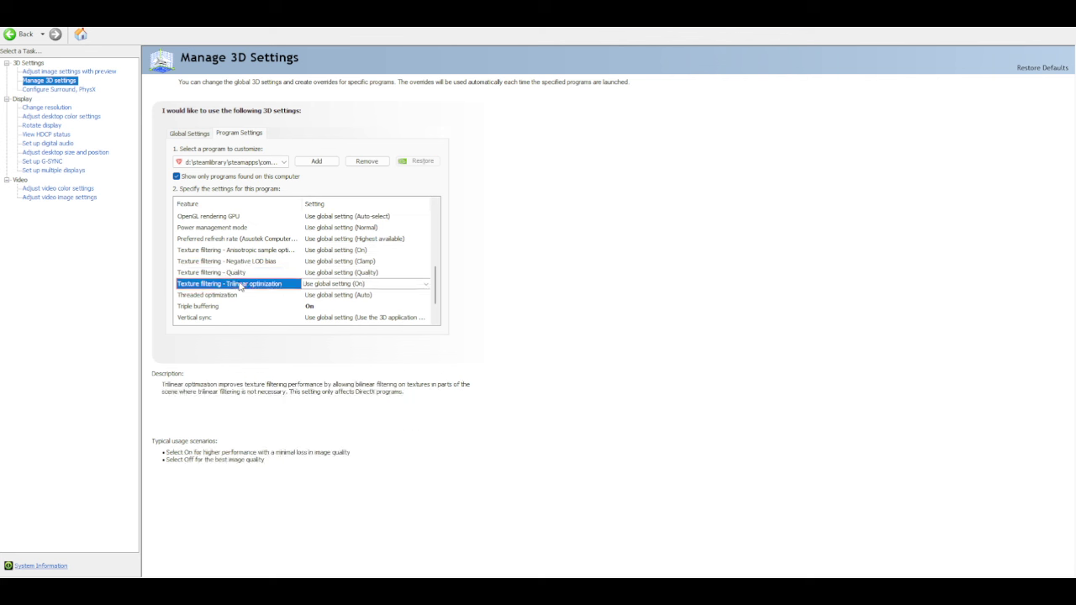
left_click(235, 296)
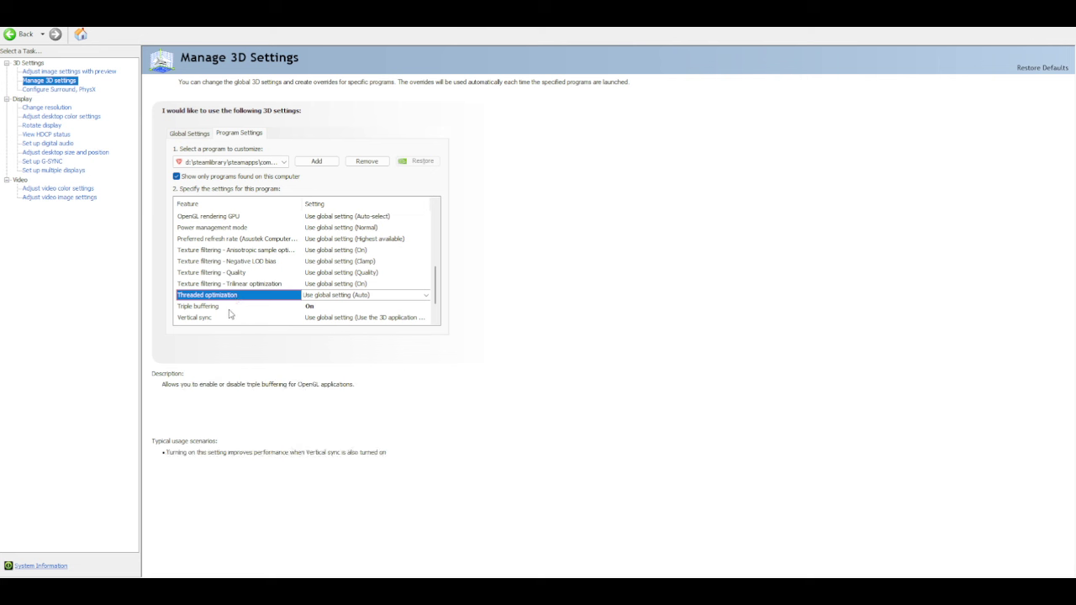
left_click(228, 308)
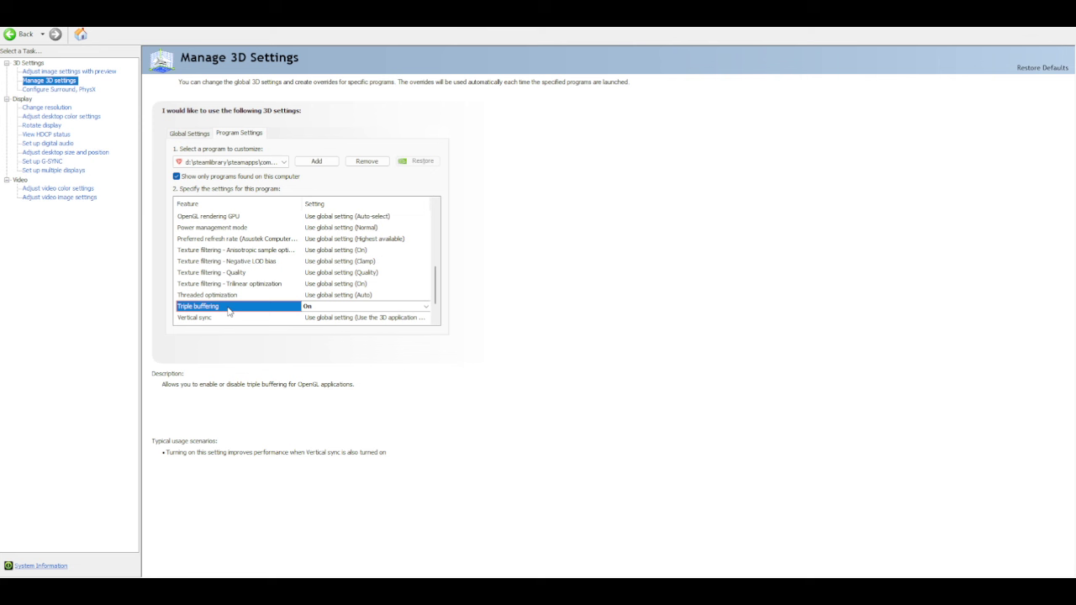
Override the Steam game's Vertical sync to On and apply it
scroll(230, 309, "down", 1)
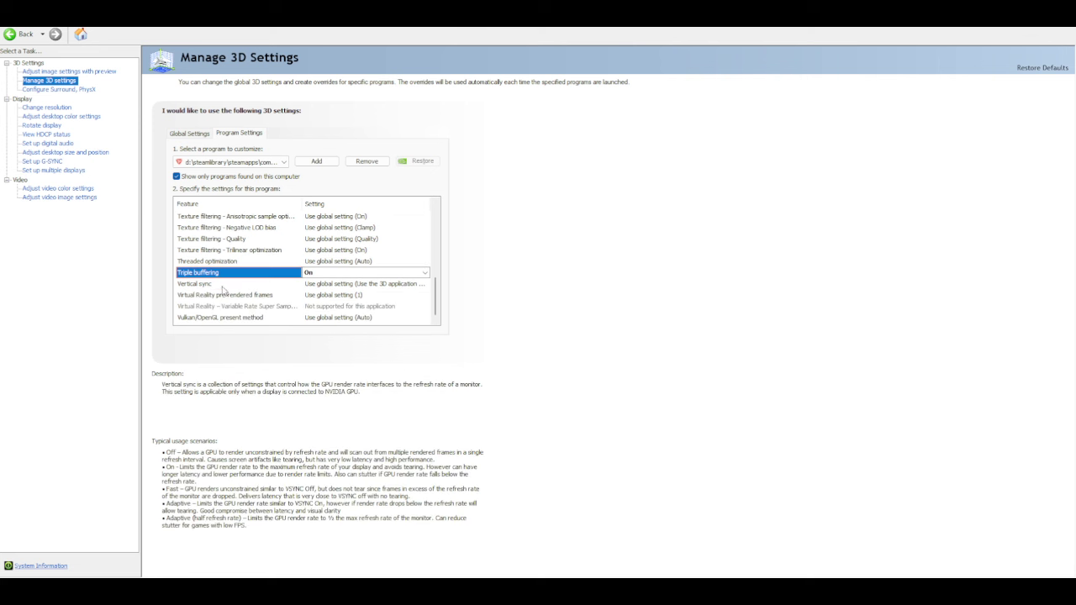
left_click(285, 284)
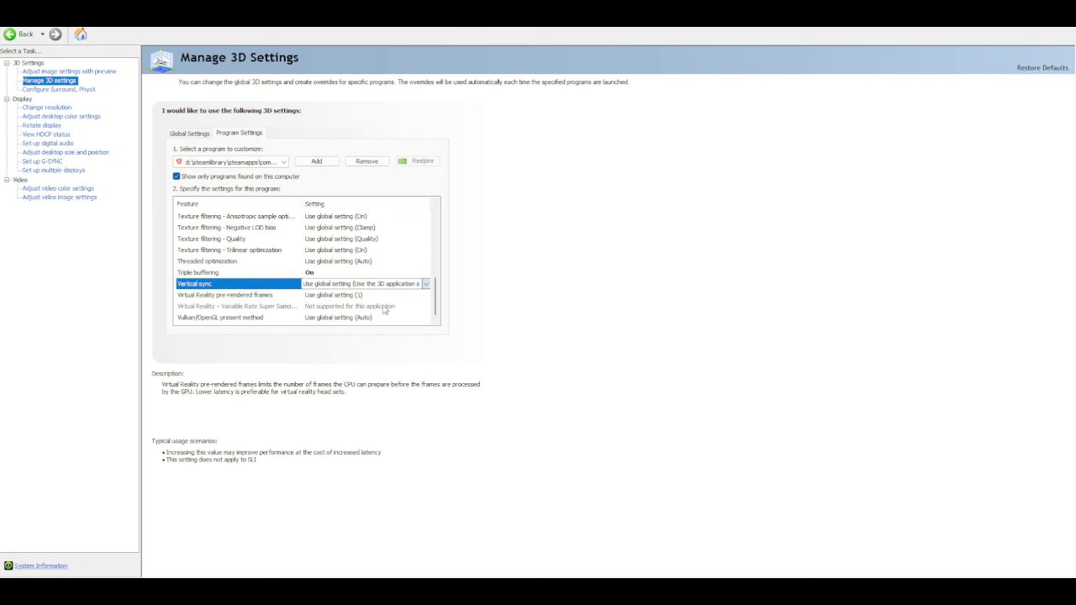
left_click(347, 323)
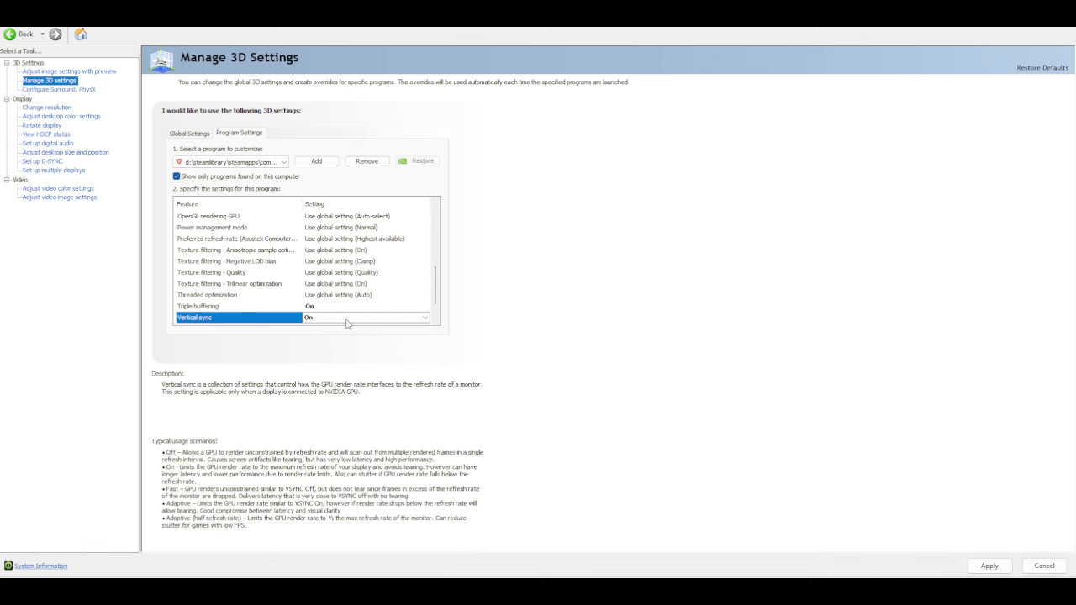
left_click(971, 565)
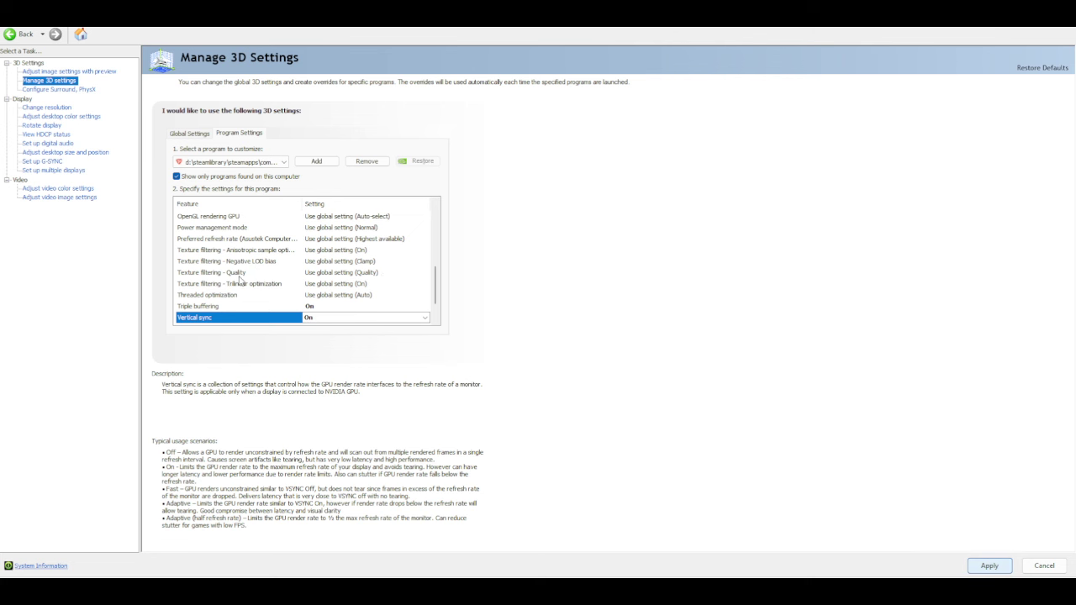
scroll(239, 280, "down", 1)
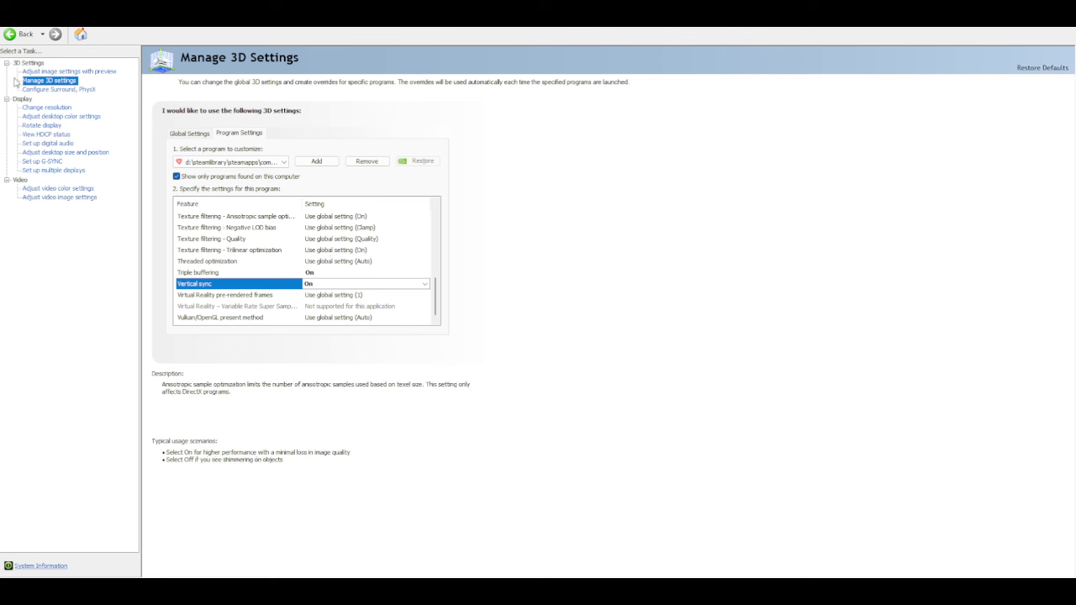
Show the Configure Surround, PhysX page, with the PhysX processor set to GeForce RTX 3060
left_click(58, 89)
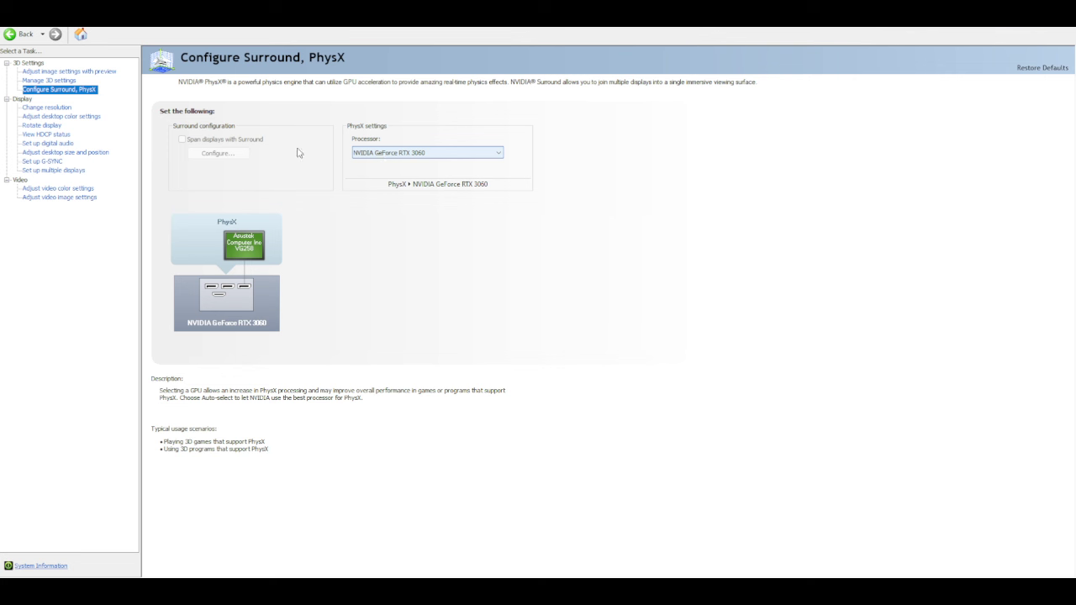
On the Change Resolution page, set the 1920 × 1080 display's refresh rate back to 165Hz
left_click(38, 109)
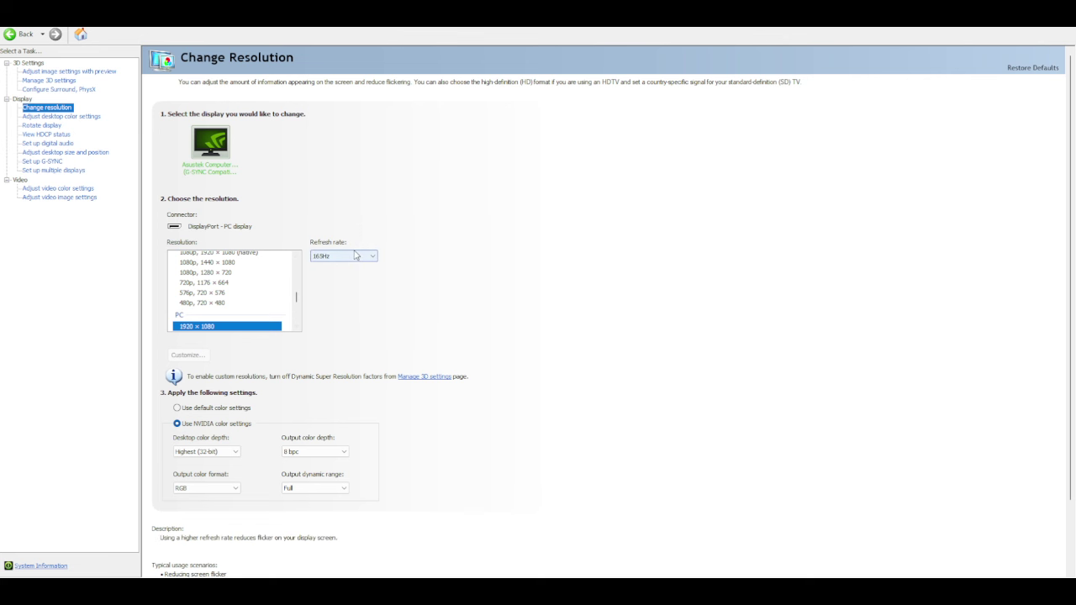
scroll(355, 256, "down", 1)
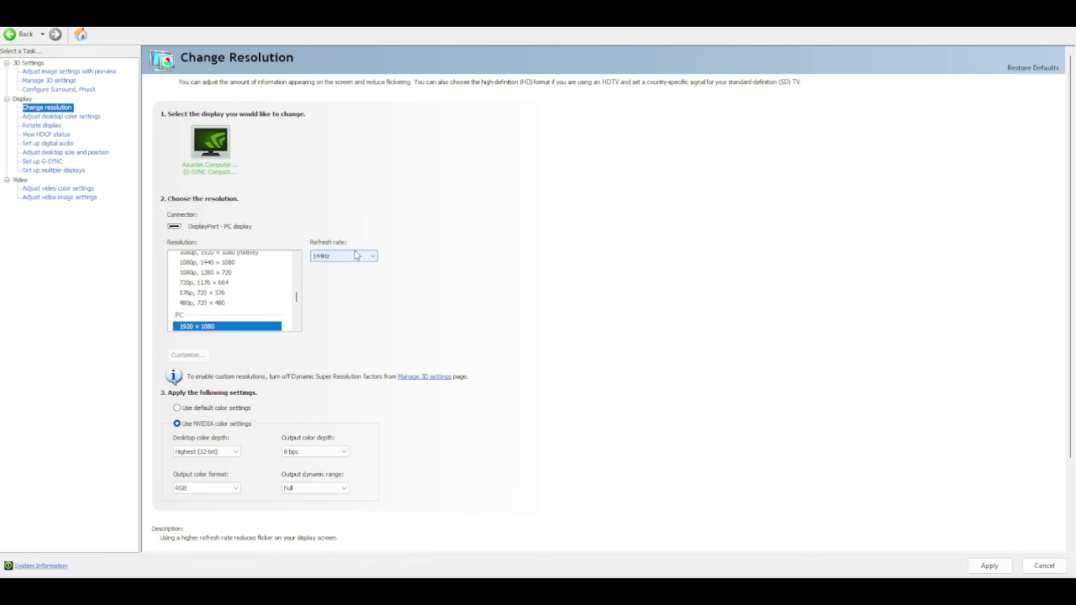
scroll(403, 287, "down", 1)
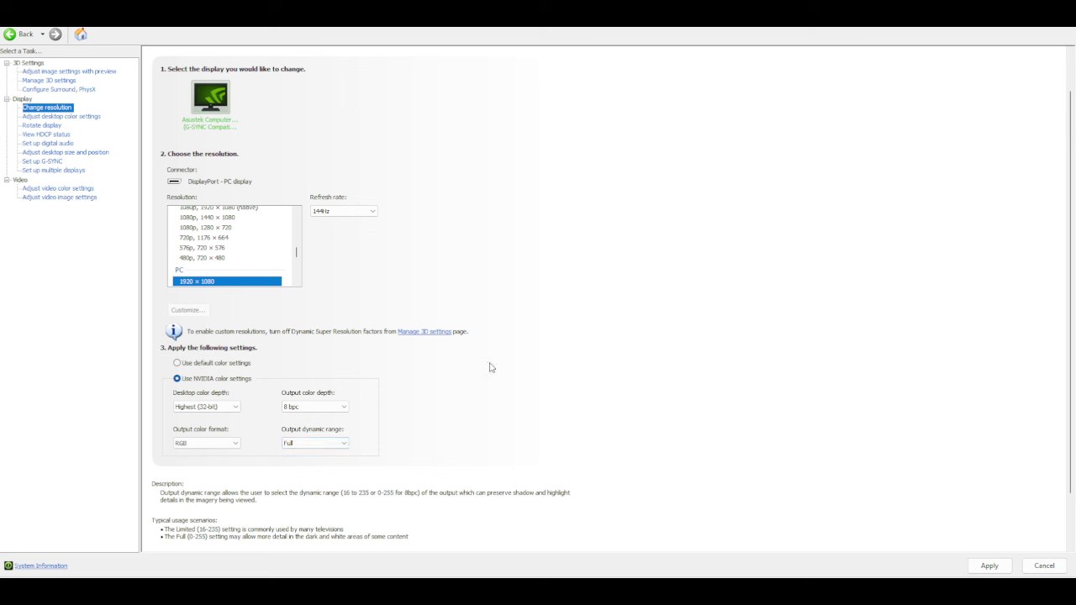
left_click(368, 215)
key("Down")
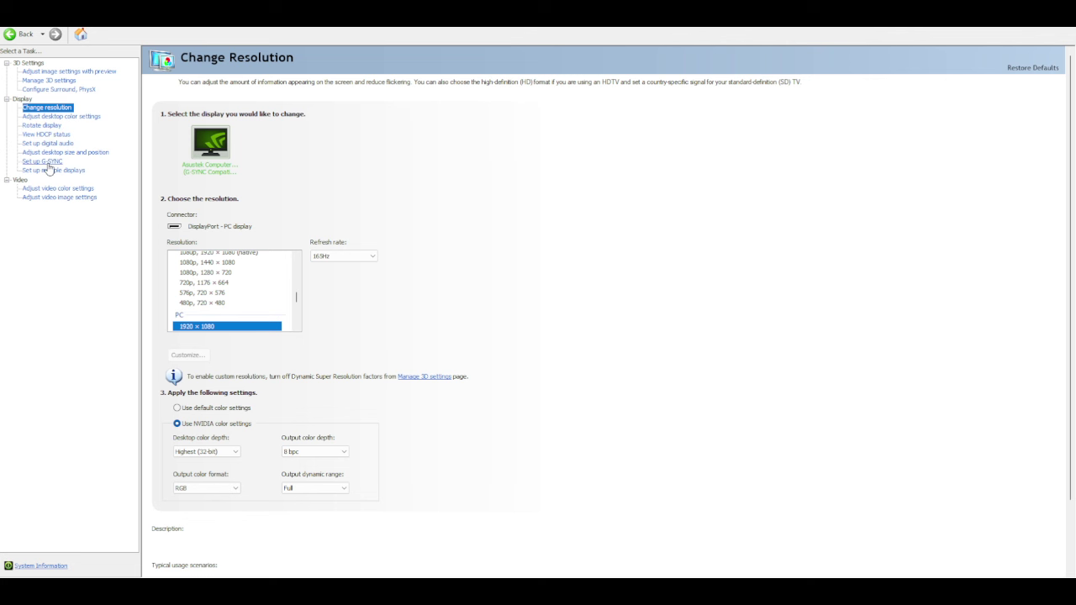
Show the Set up G-SYNC page, with G-SYNC Compatible enabled for full screen mode
left_click(44, 162)
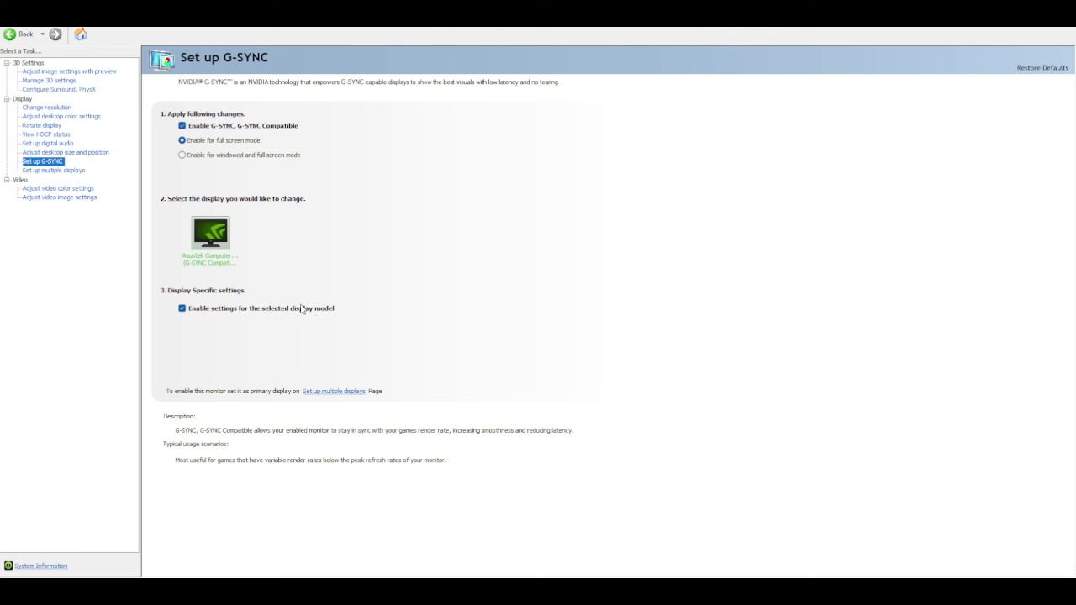
Review the video Color, Gamma and Advanced tabs, then show the video image settings page
left_click(51, 190)
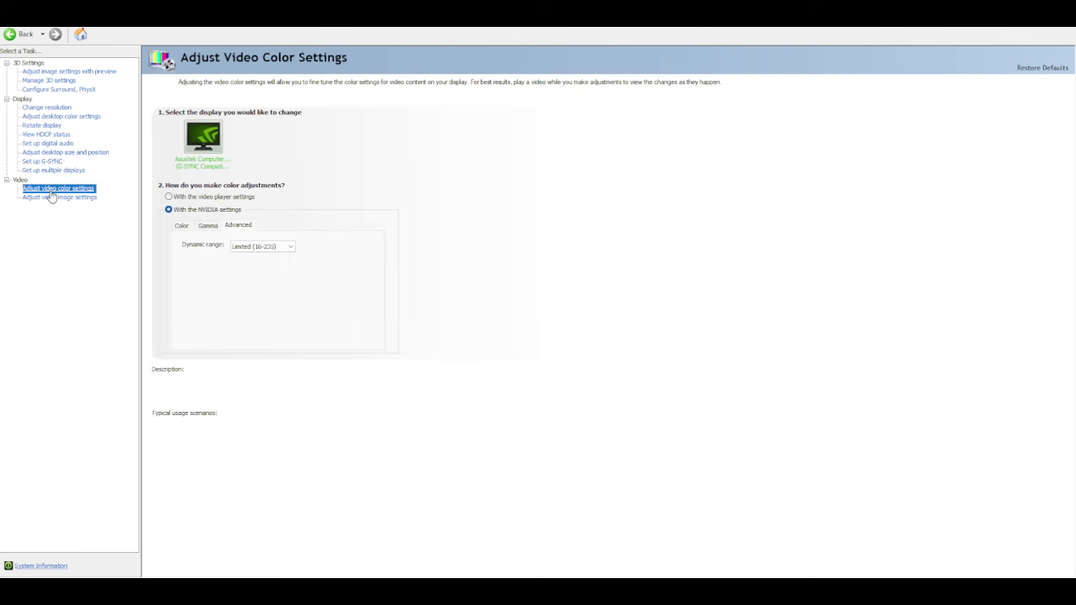
left_click(184, 228)
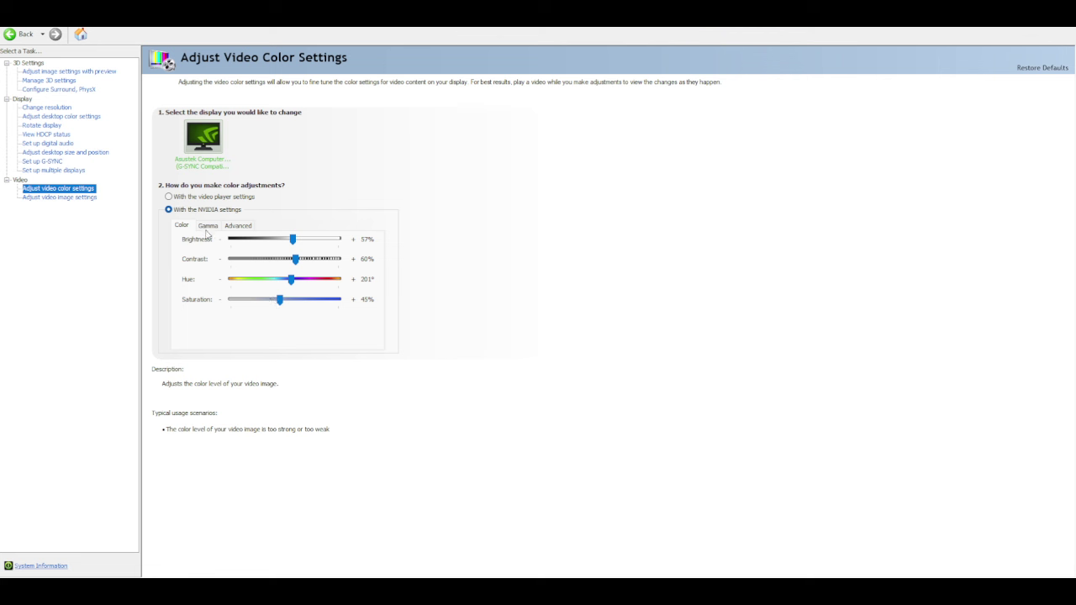
left_click(207, 230)
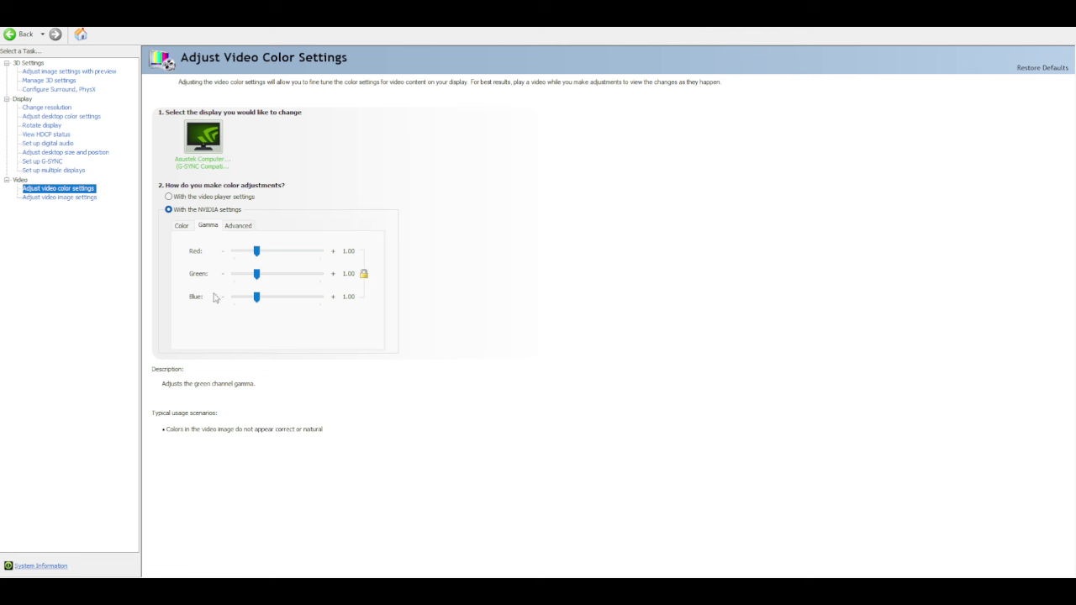
left_click(228, 226)
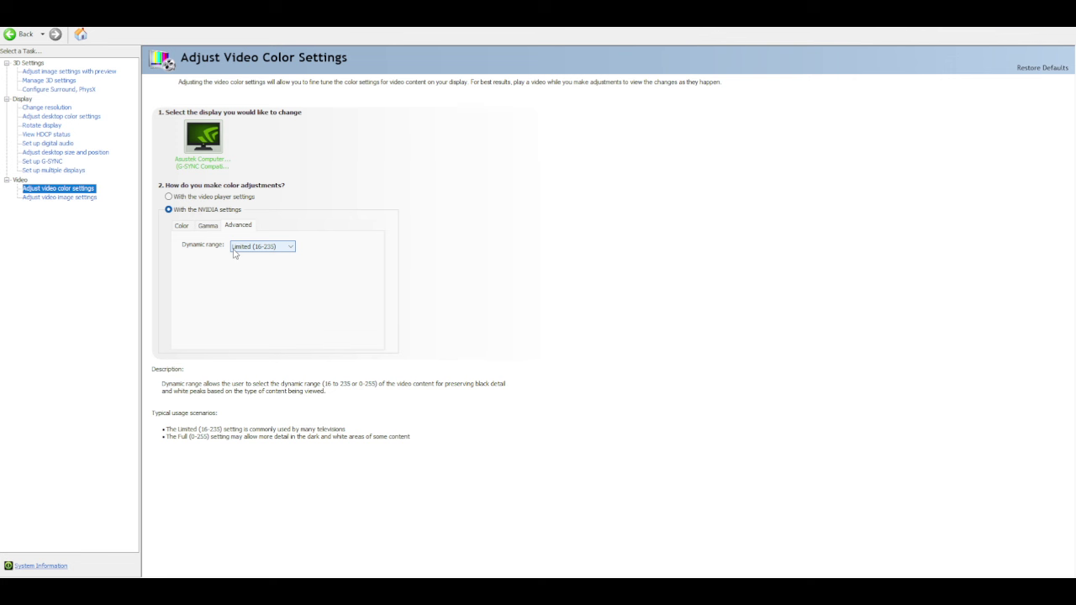
left_click(61, 198)
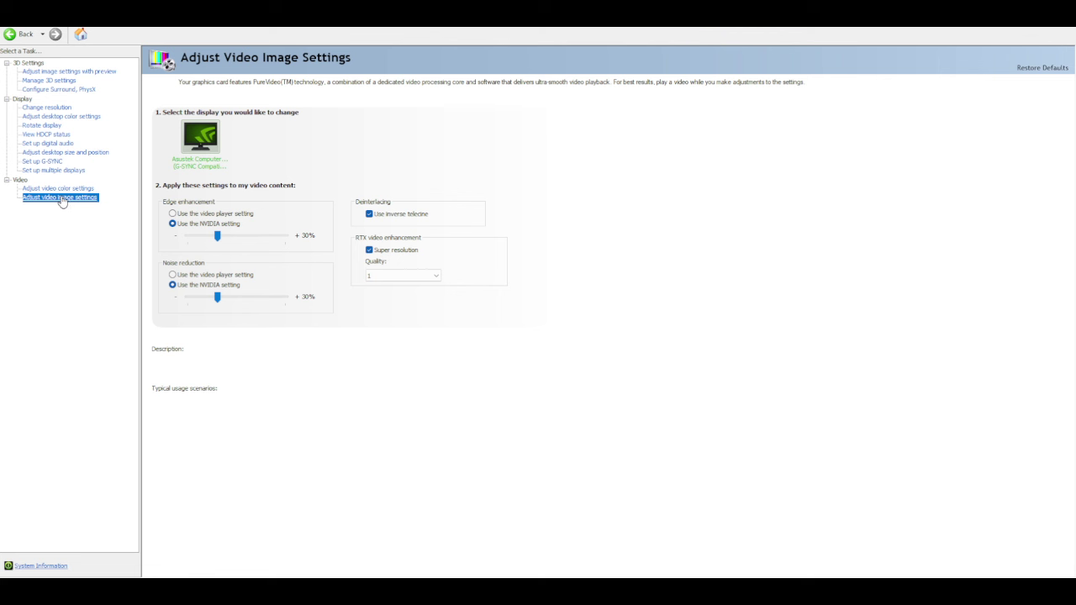
mouse_move(187, 227)
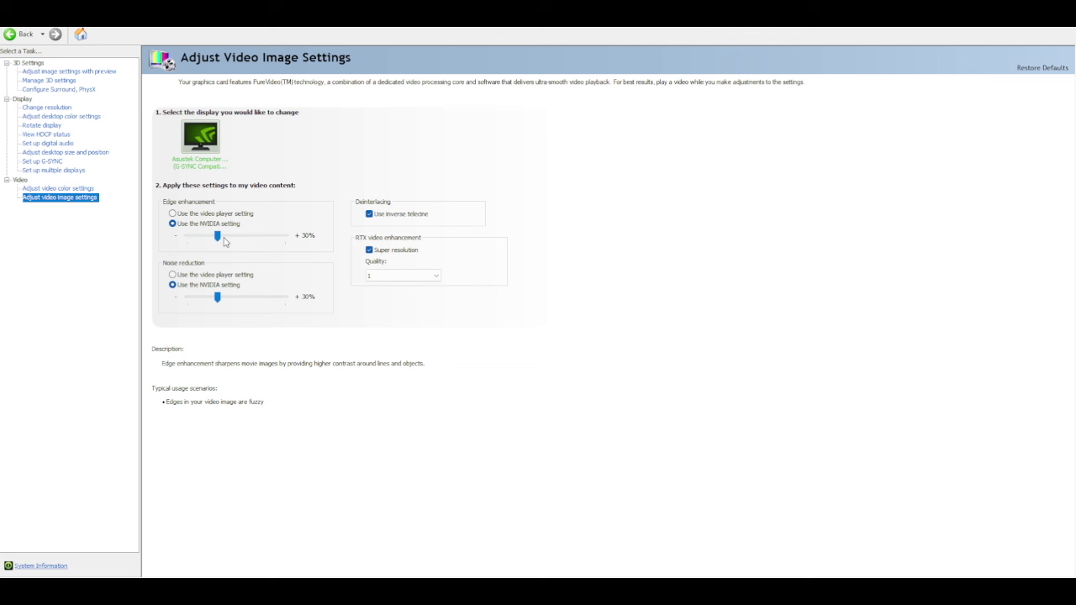
mouse_move(377, 220)
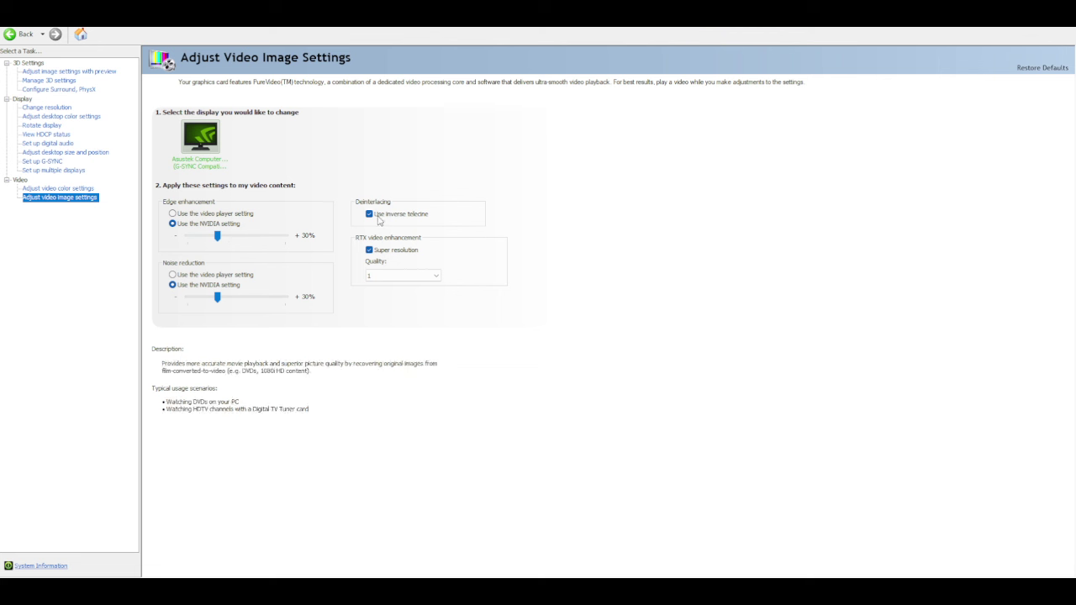